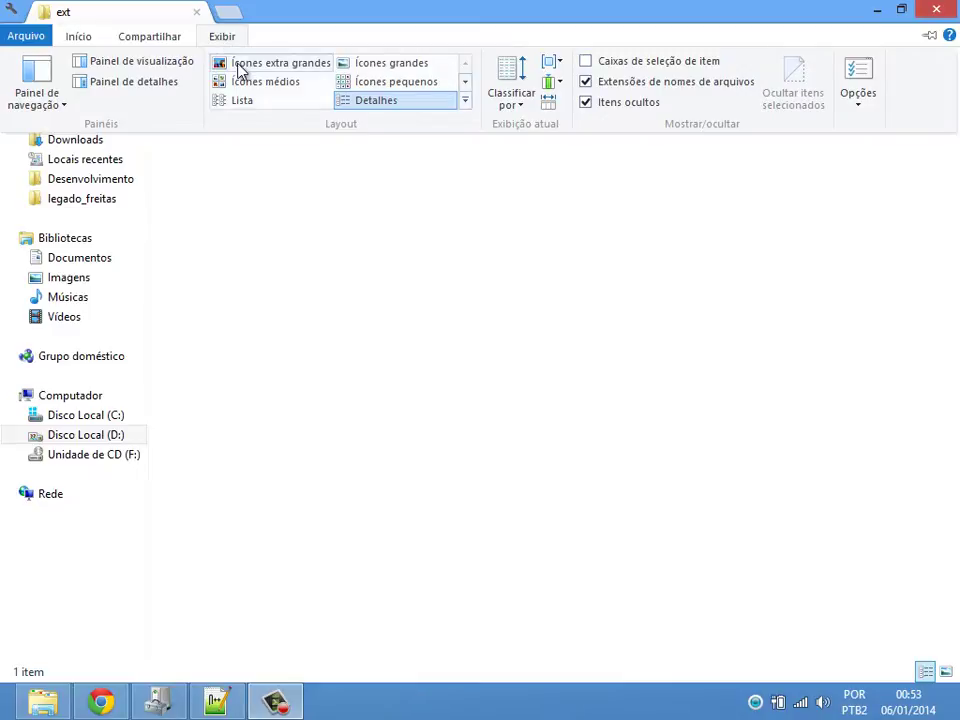
- Show the contents of the ext folder as large icons
{"action": "left_click", "coordinate": [390, 65]}
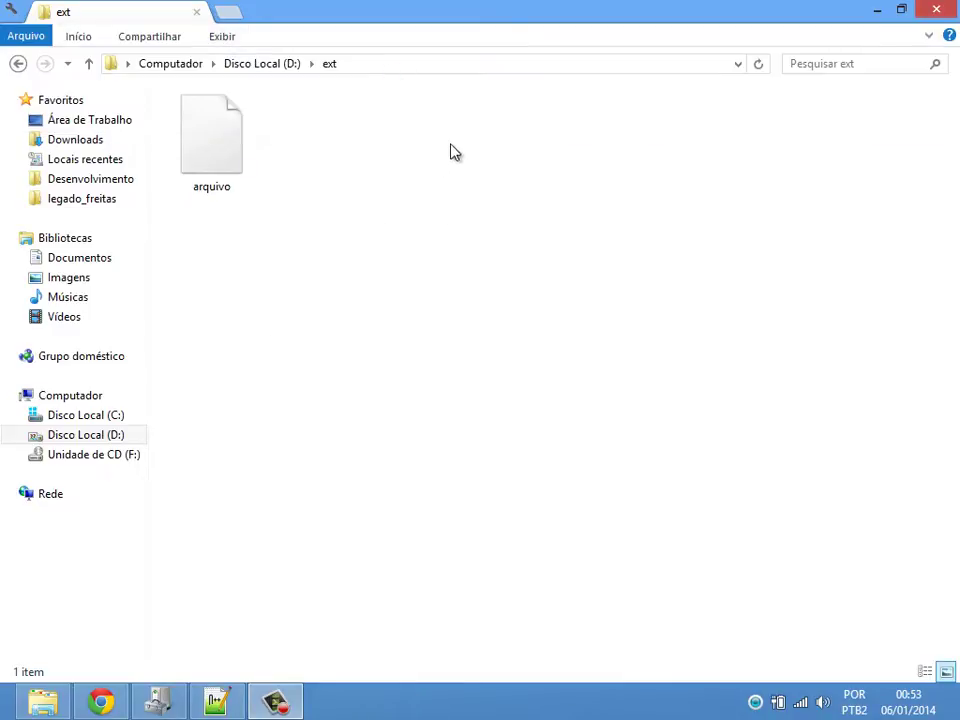
{"action": "left_click_drag", "start_coordinate": [481, 130], "coordinate": [414, 463]}
{"action": "left_click_drag", "start_coordinate": [411, 129], "coordinate": [248, 362]}
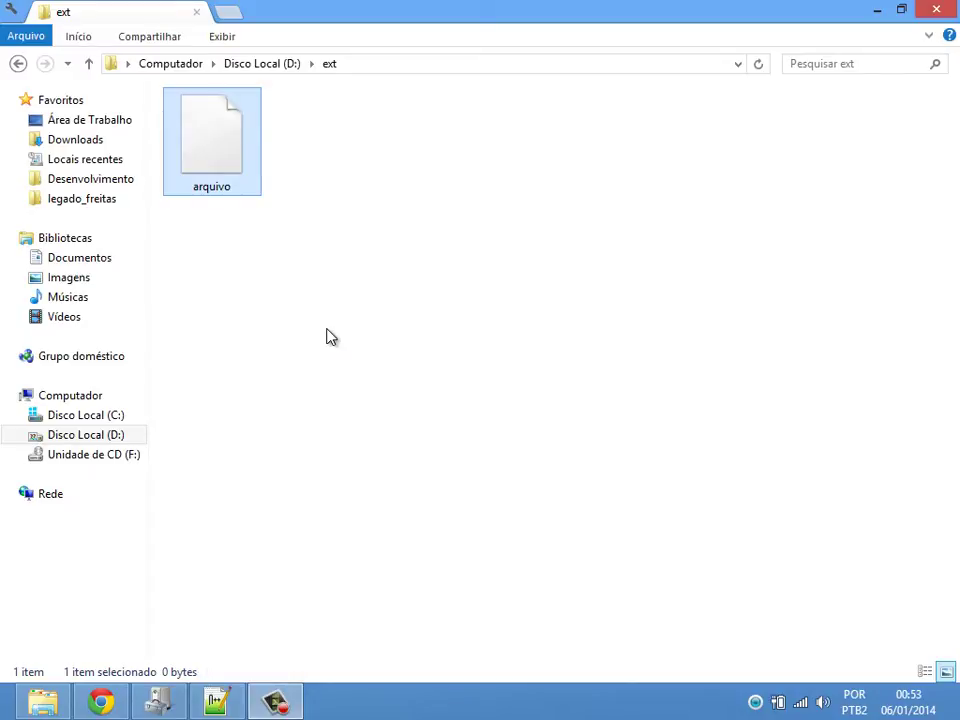
{"action": "left_click", "coordinate": [346, 158]}
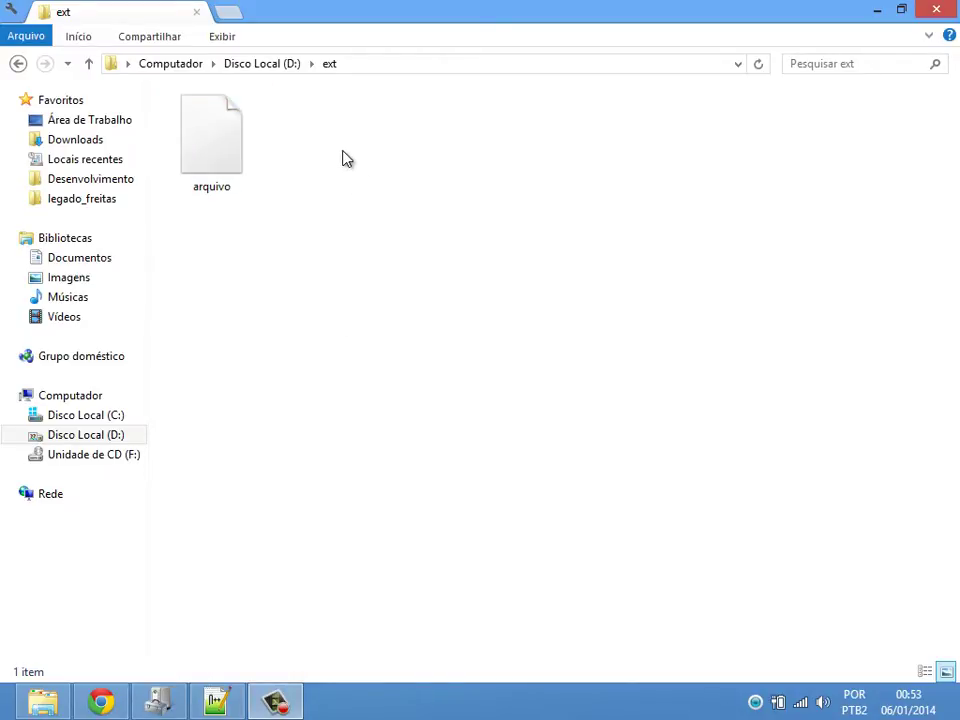
{"action": "left_click", "coordinate": [232, 178]}
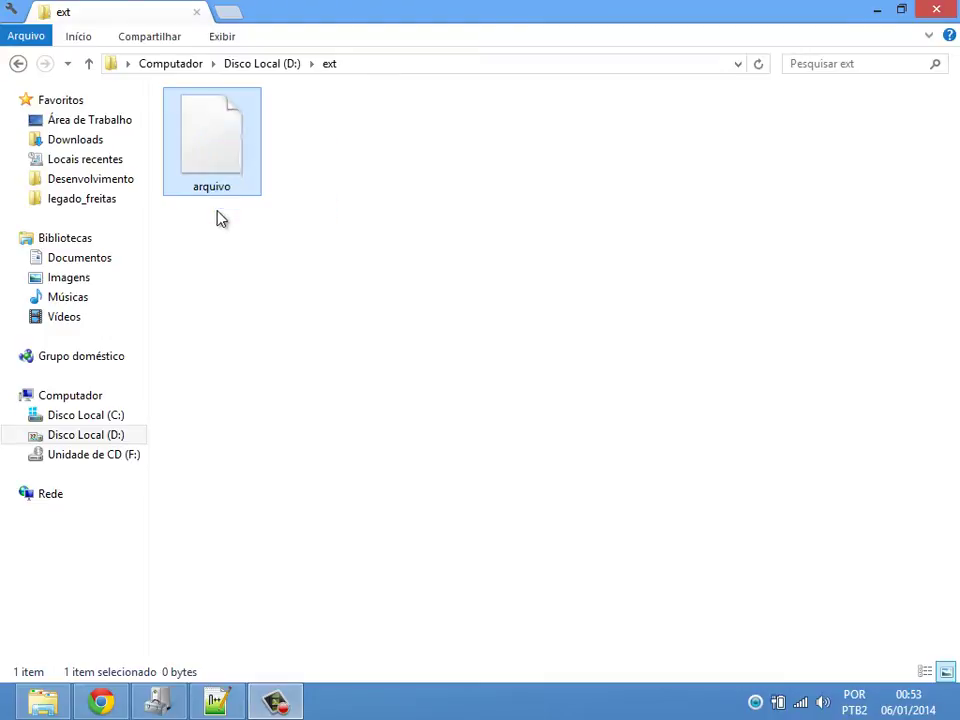
{"action": "left_click", "coordinate": [306, 129]}
{"action": "left_click", "coordinate": [229, 133]}
{"action": "left_click", "coordinate": [270, 165]}
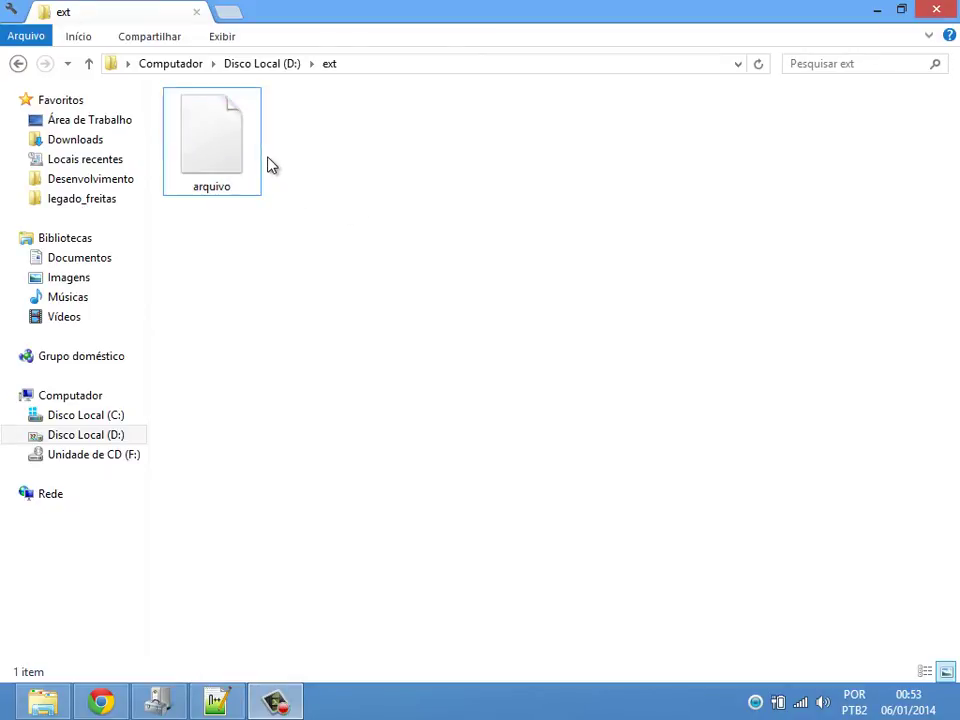
{"action": "left_click_drag", "start_coordinate": [399, 152], "coordinate": [184, 149]}
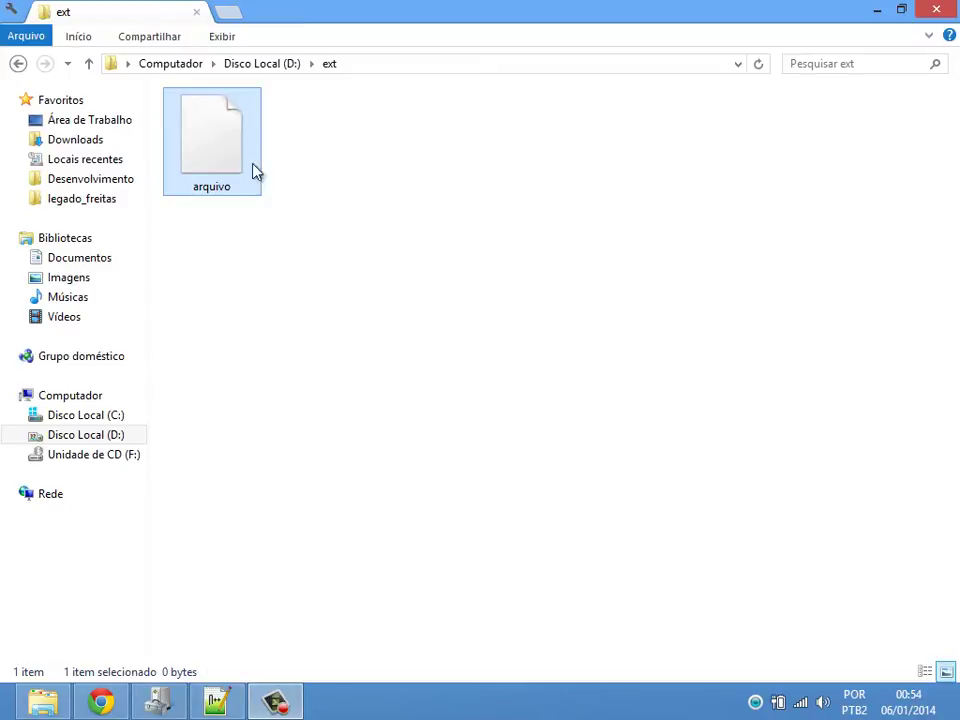
{"action": "left_click", "coordinate": [398, 197]}
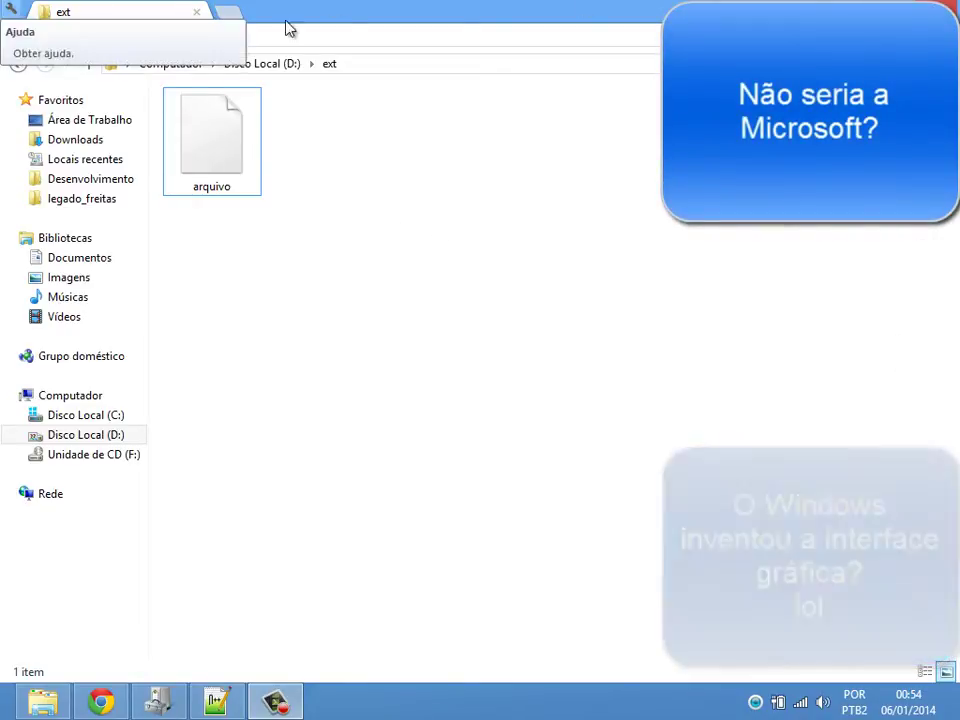
{"action": "left_click", "coordinate": [221, 180]}
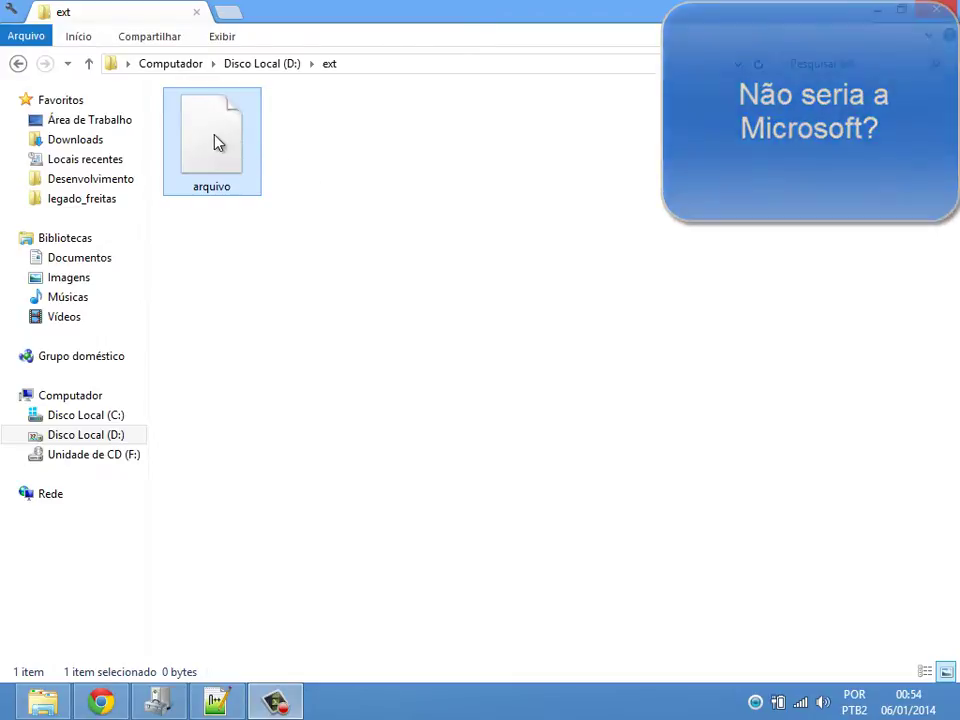
{"action": "left_click_drag", "start_coordinate": [213, 188], "coordinate": [243, 150]}
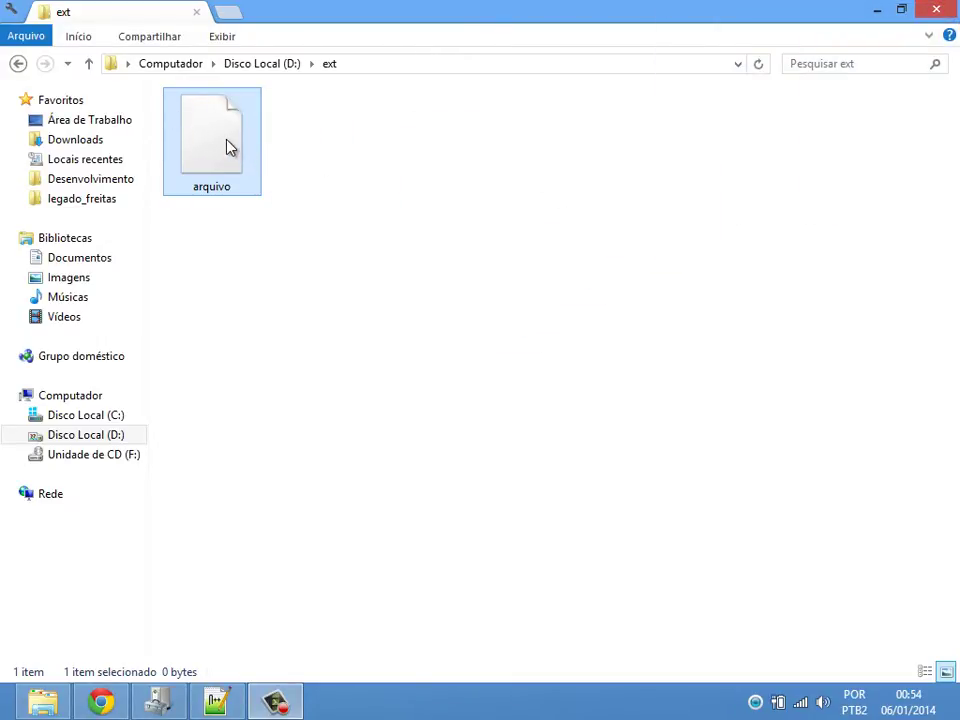
{"action": "double_click", "coordinate": [228, 147]}
{"action": "left_click", "coordinate": [420, 168]}
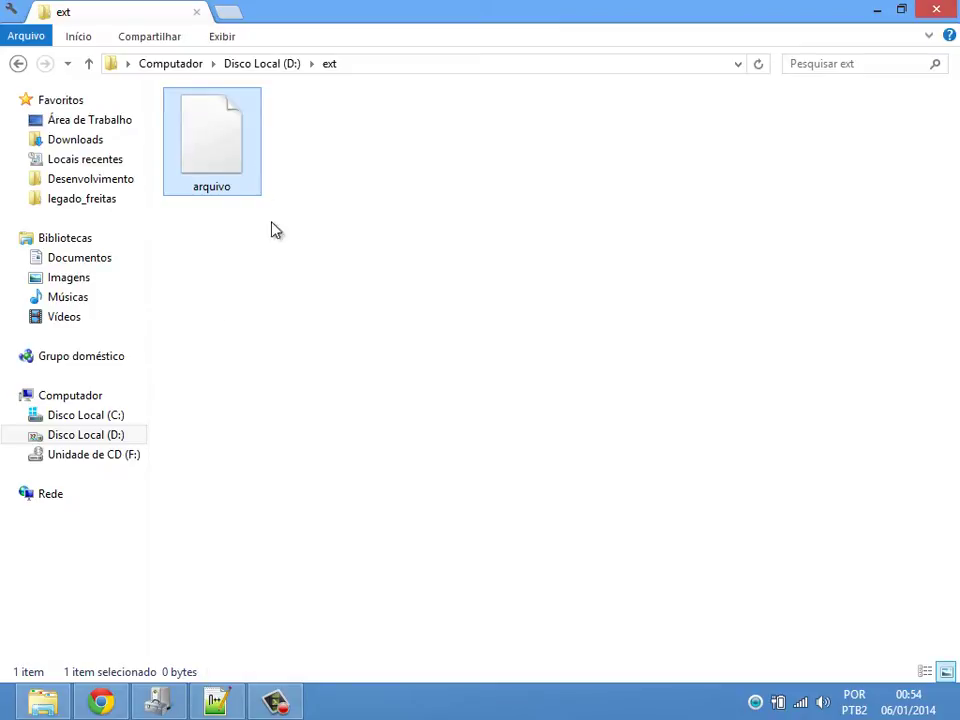
{"action": "left_click", "coordinate": [372, 146]}
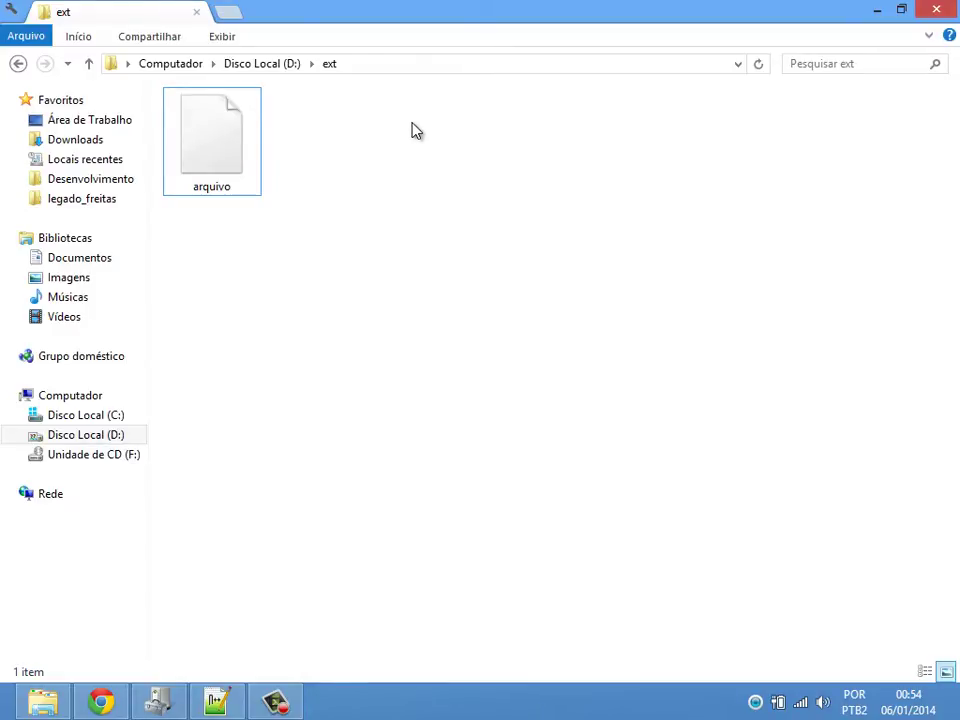
{"action": "left_click", "coordinate": [211, 141]}
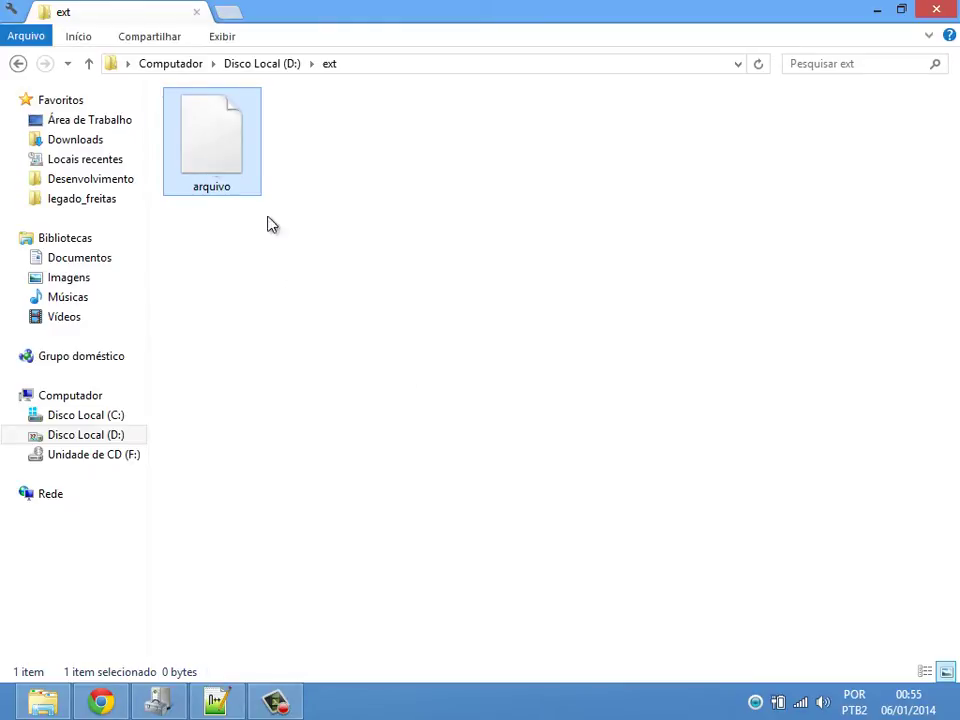
{"action": "left_click", "coordinate": [330, 170]}
{"action": "left_click", "coordinate": [226, 142]}
{"action": "left_click", "coordinate": [343, 167]}
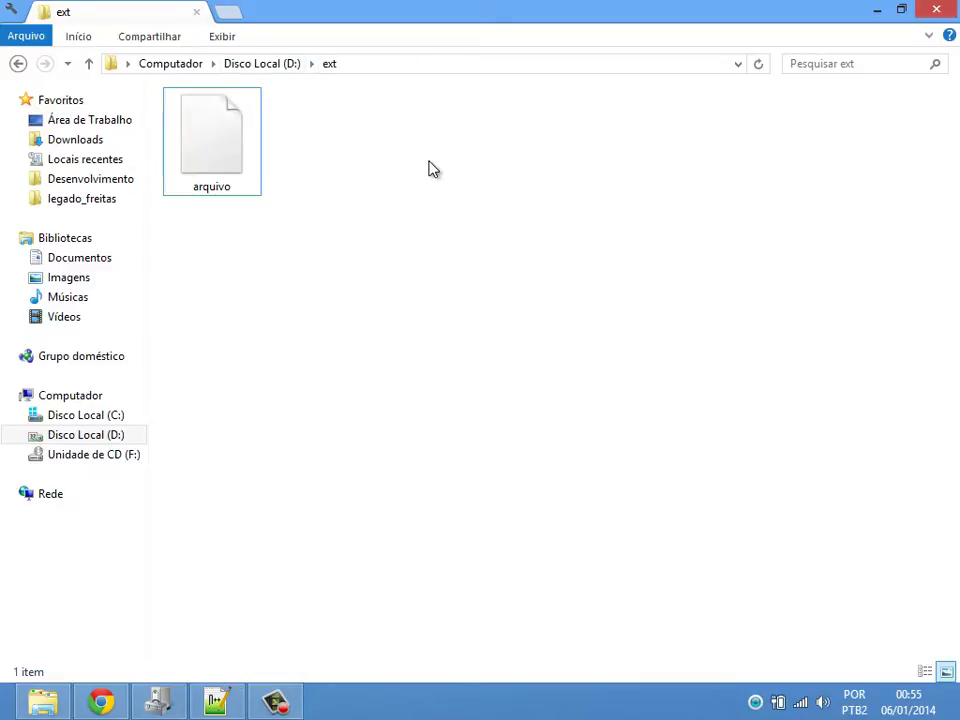
- Open the folder options and bring the advanced display setting for hiding known file type extensions into view
{"action": "key", "text": "alt"}
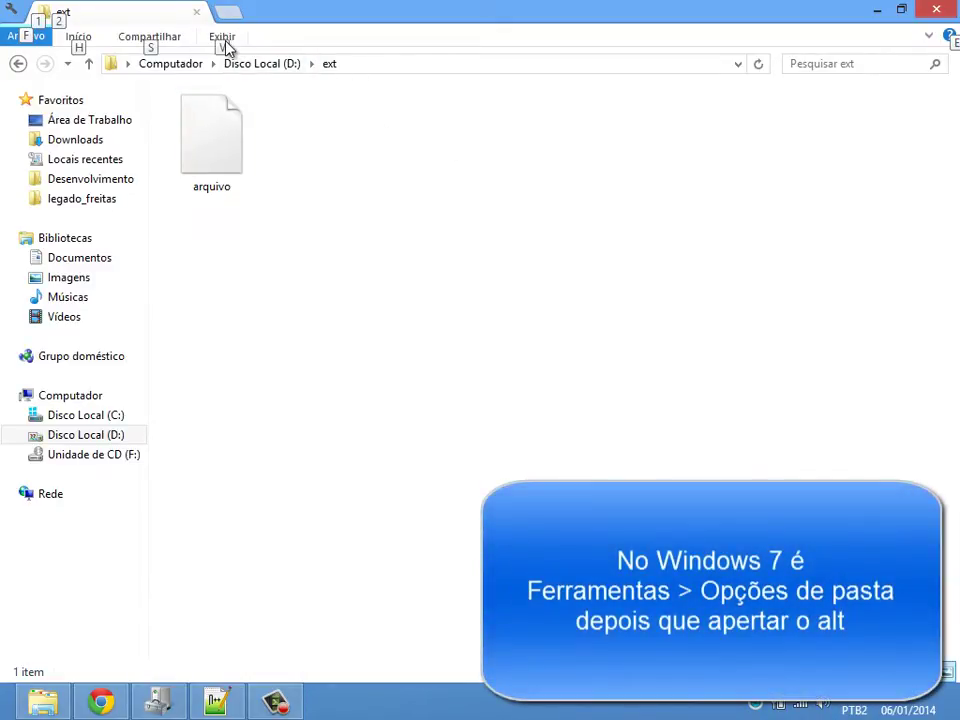
{"action": "key", "text": "alt"}
{"action": "left_click", "coordinate": [224, 40]}
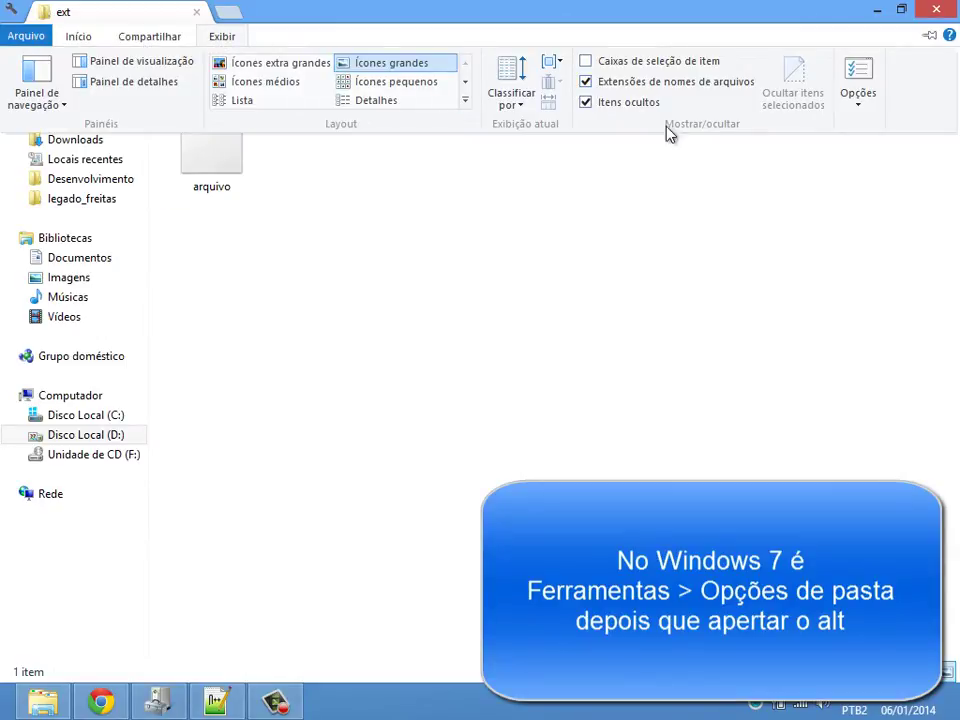
{"action": "left_click", "coordinate": [859, 86]}
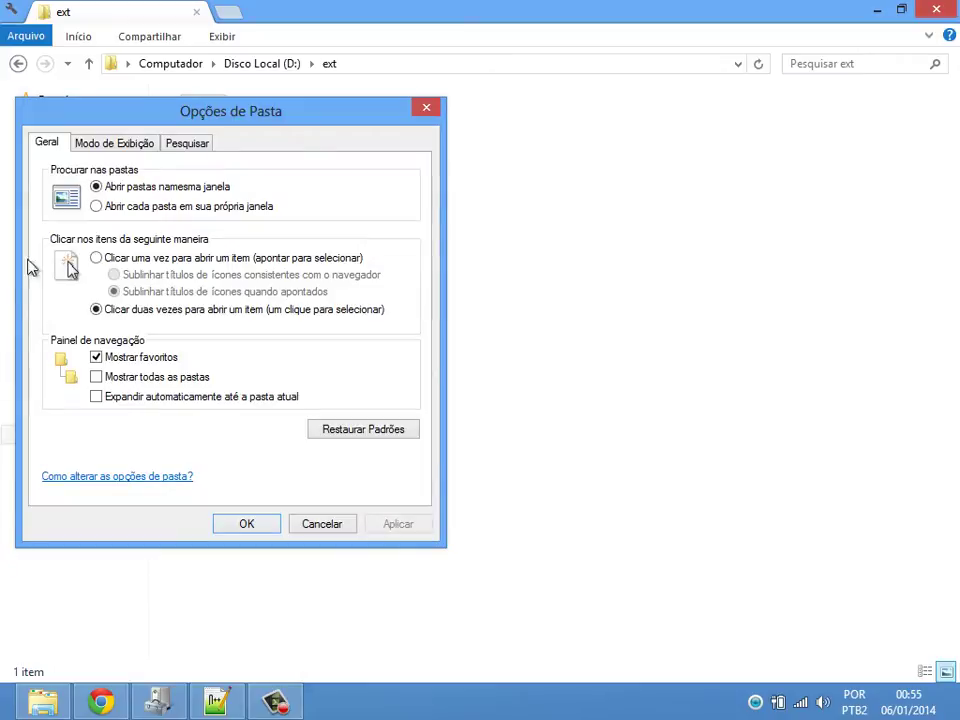
{"action": "left_click_drag", "start_coordinate": [128, 118], "coordinate": [178, 109]}
{"action": "left_click", "coordinate": [172, 140]}
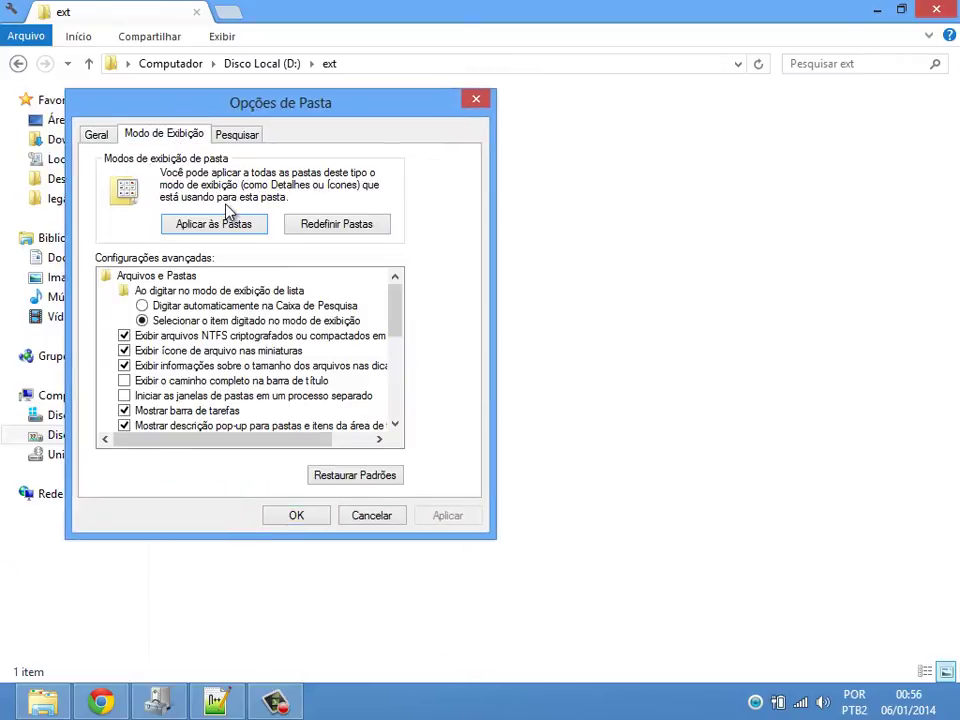
{"action": "left_click_drag", "start_coordinate": [401, 317], "coordinate": [394, 366]}
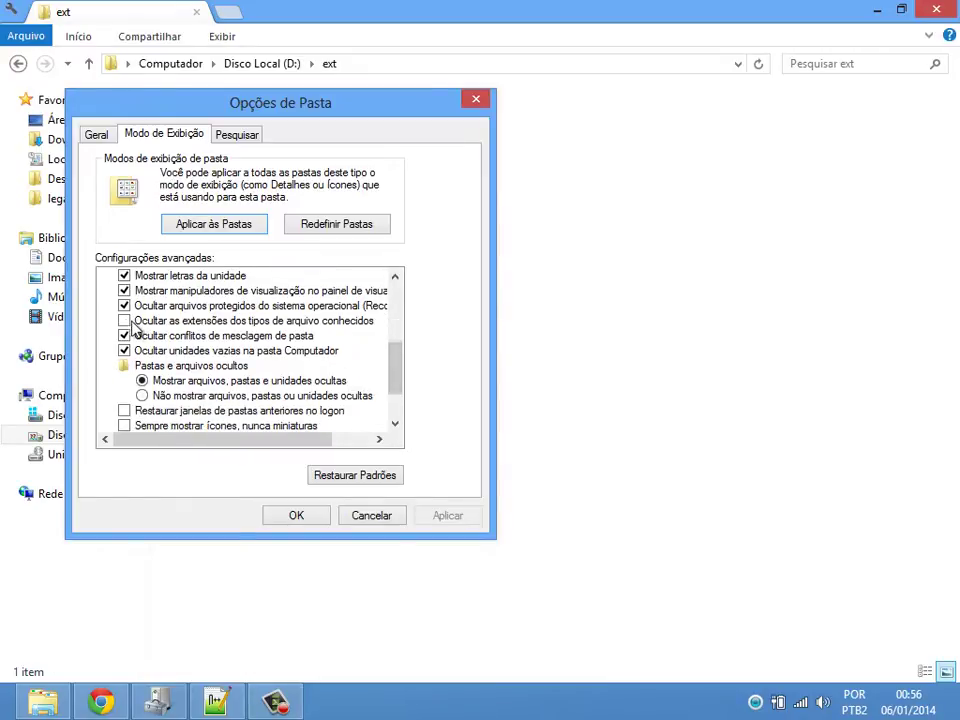
- Toggle "Ocultar as extensões dos tipos de arquivo conhecidos" on and off, leave it unticked, and apply the folder options
{"action": "left_click", "coordinate": [124, 321]}
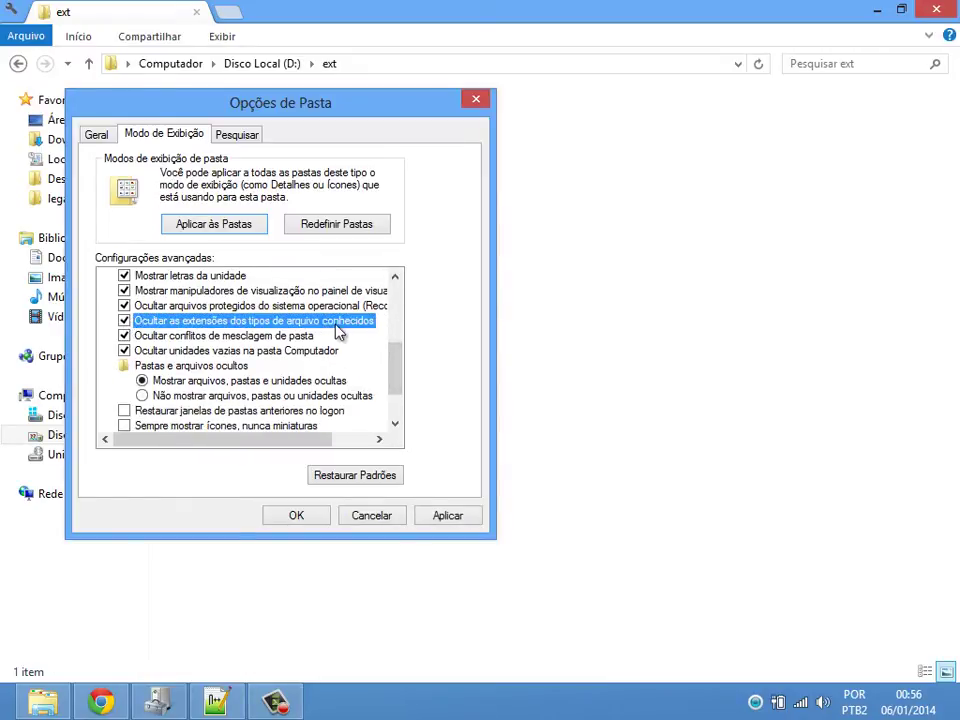
{"action": "left_click", "coordinate": [124, 321]}
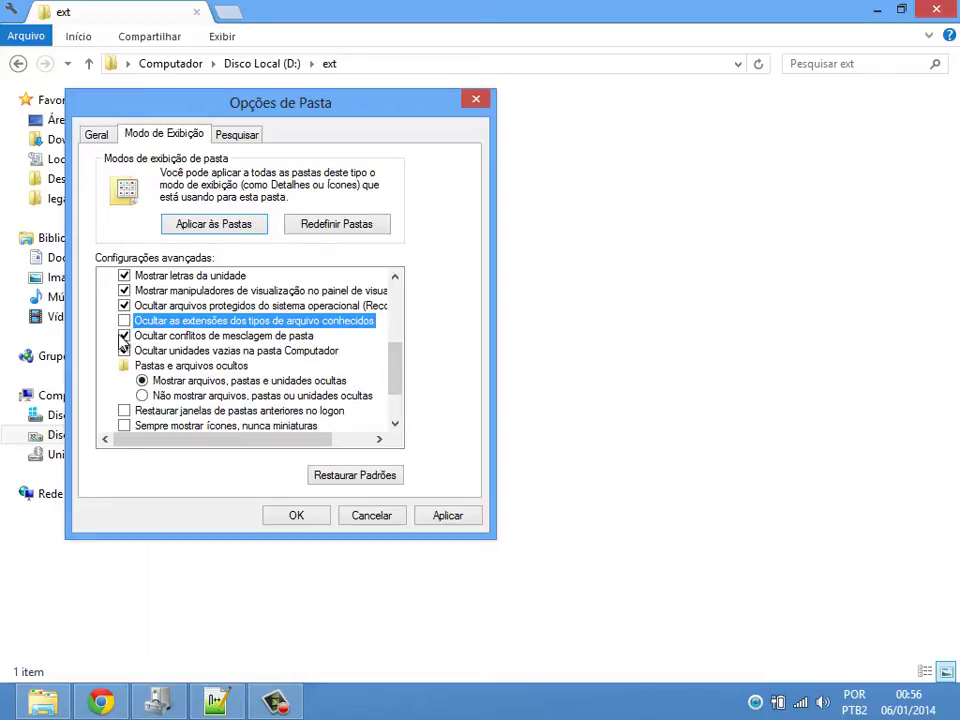
{"action": "left_click", "coordinate": [124, 321]}
{"action": "left_click", "coordinate": [124, 321]}
{"action": "left_click", "coordinate": [452, 516]}
{"action": "left_click", "coordinate": [290, 516]}
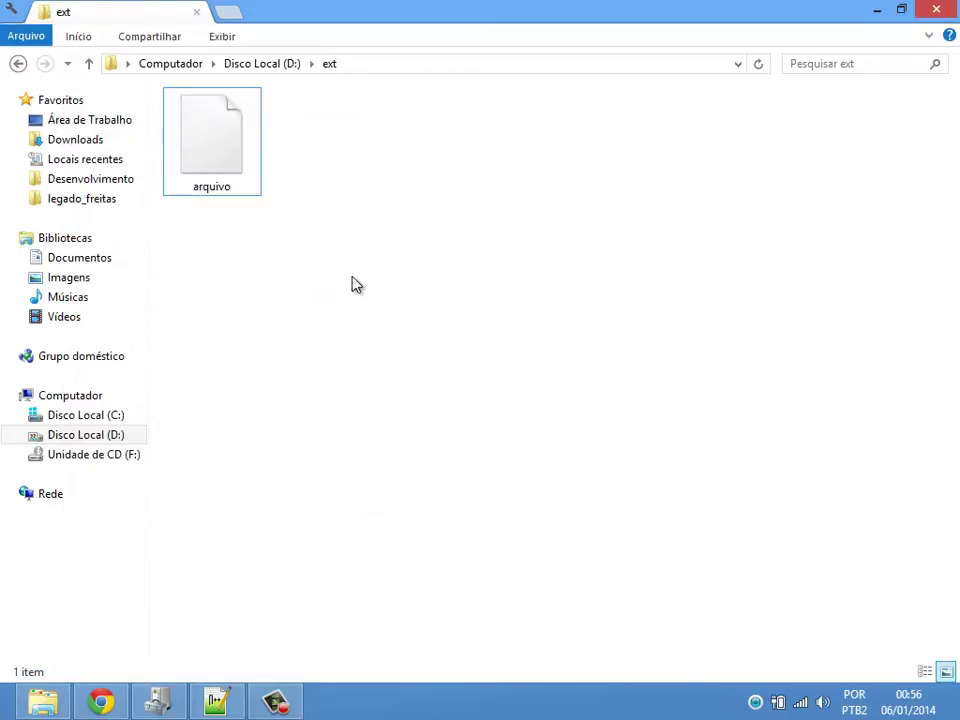
- Go to the naruto folder in the Imagens library and select the image akatsuki-wallpaper-2560x1440.jpg
{"action": "left_click", "coordinate": [221, 133]}
{"action": "left_click", "coordinate": [326, 126]}
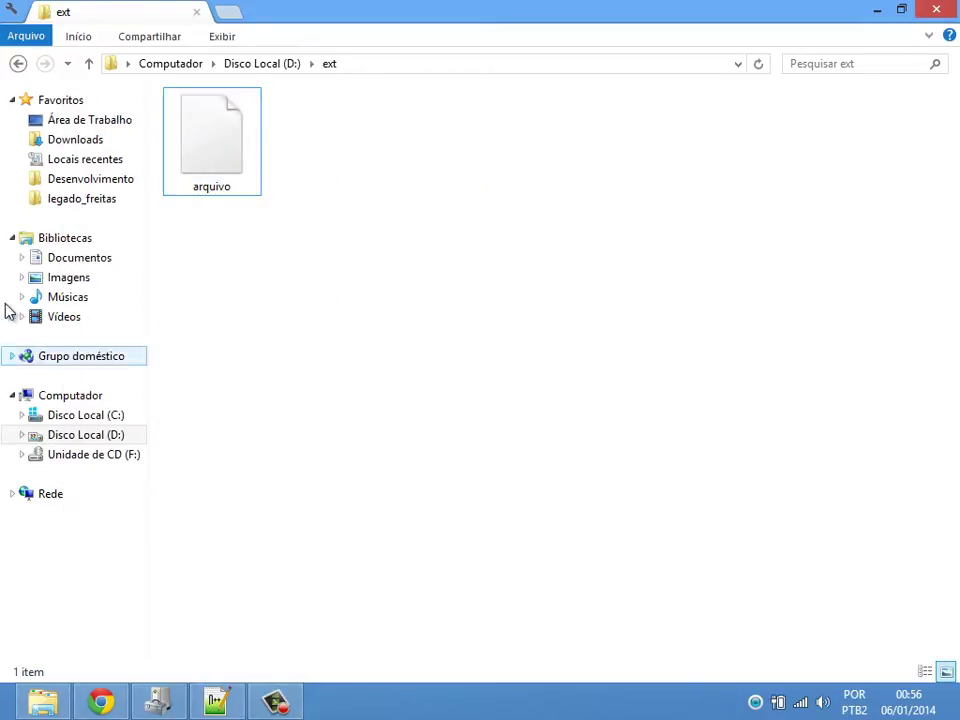
{"action": "left_click", "coordinate": [67, 288]}
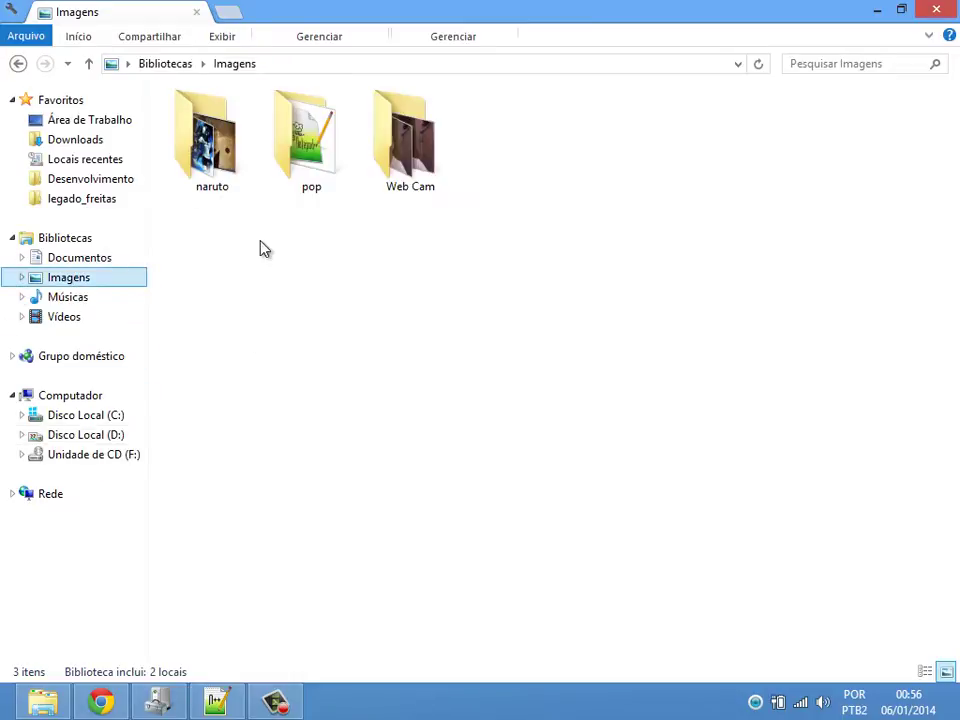
{"action": "double_click", "coordinate": [222, 143]}
{"action": "left_click", "coordinate": [244, 184]}
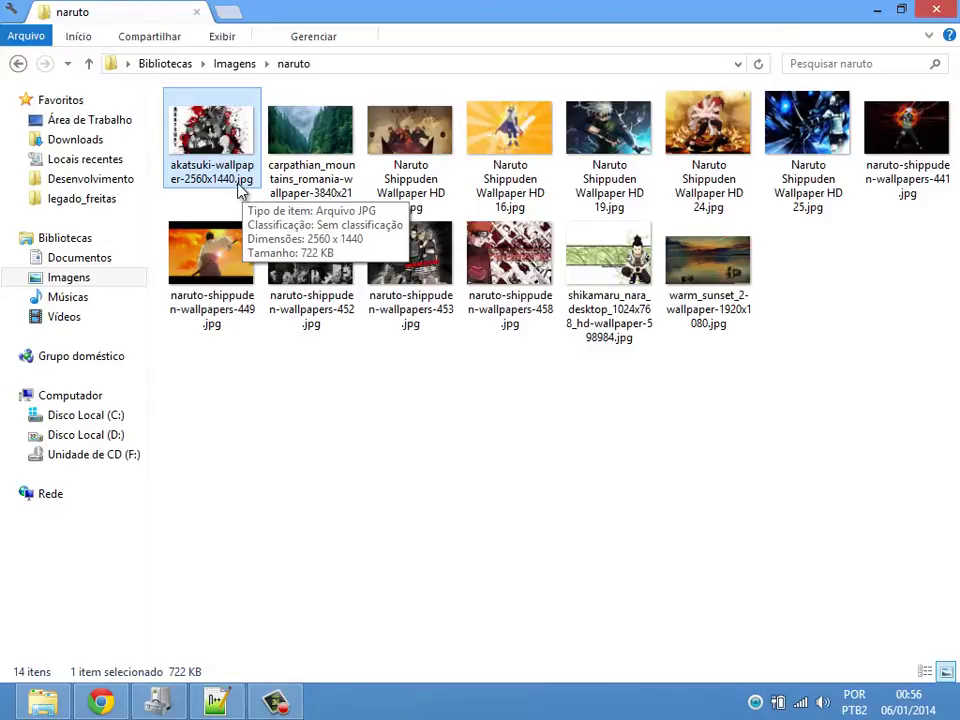
- Enable "Ocultar as extensões dos tipos de arquivo conhecidos" in the folder options to hide the images' extensions
{"action": "left_click_drag", "start_coordinate": [242, 189], "coordinate": [848, 88]}
{"action": "left_click", "coordinate": [848, 88]}
{"action": "left_click", "coordinate": [114, 142]}
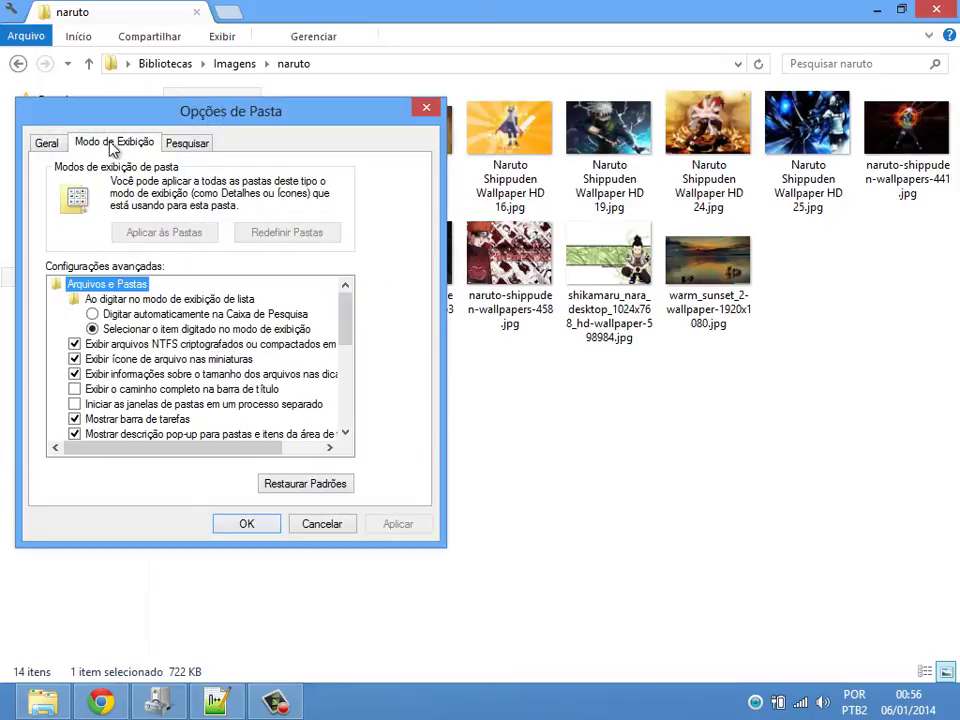
{"action": "scroll", "coordinate": [352, 350], "scroll_direction": "down", "scroll_amount": 1}
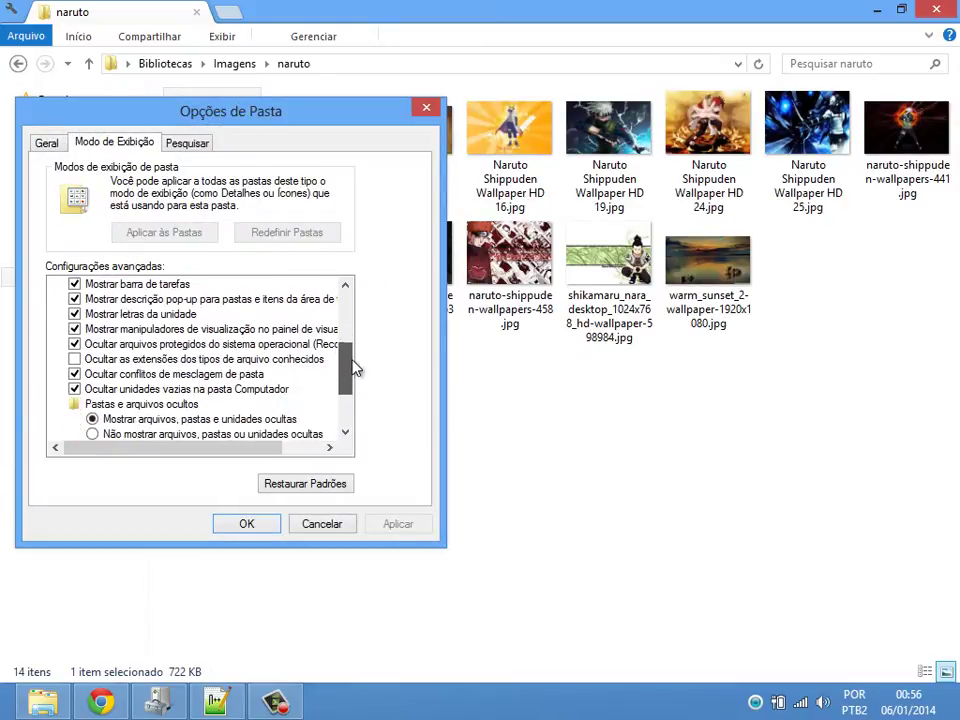
{"action": "left_click", "coordinate": [74, 359]}
{"action": "left_click", "coordinate": [245, 525]}
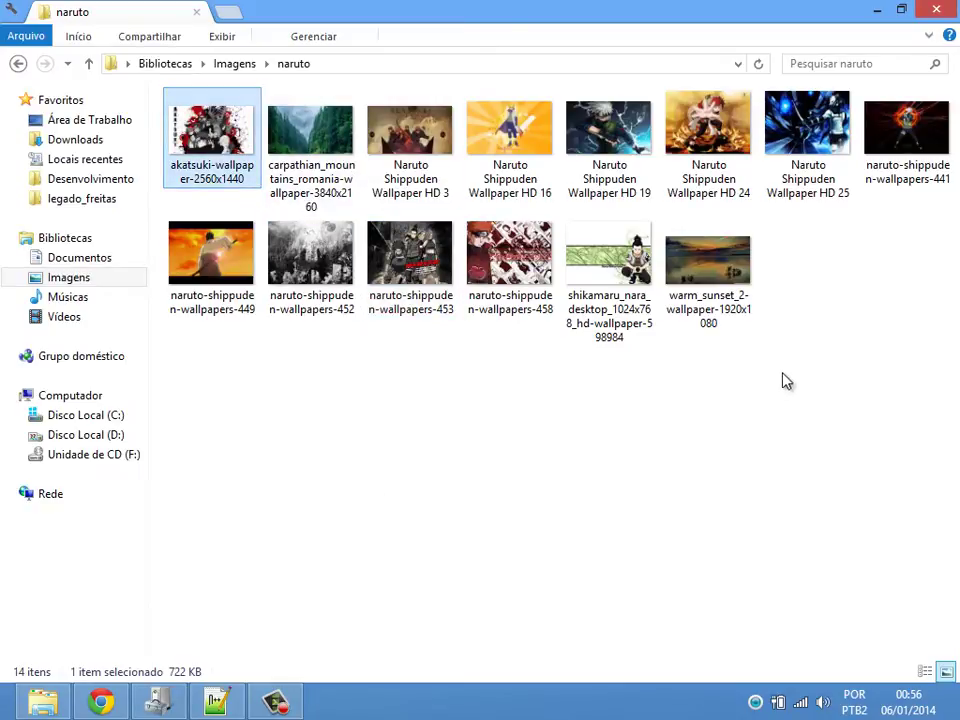
- Clear the image selection and disable "Ocultar as extensões dos tipos de arquivo conhecidos" in the folder options
{"action": "left_click_drag", "start_coordinate": [851, 291], "coordinate": [311, 377]}
{"action": "left_click", "coordinate": [311, 377]}
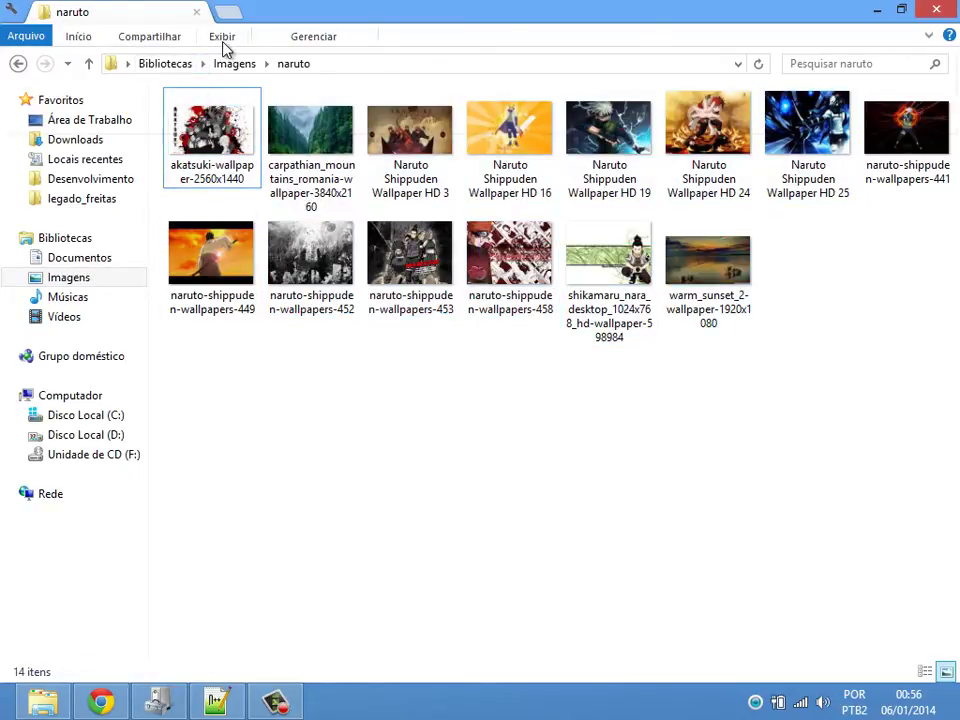
{"action": "left_click", "coordinate": [222, 36]}
{"action": "left_click", "coordinate": [866, 80]}
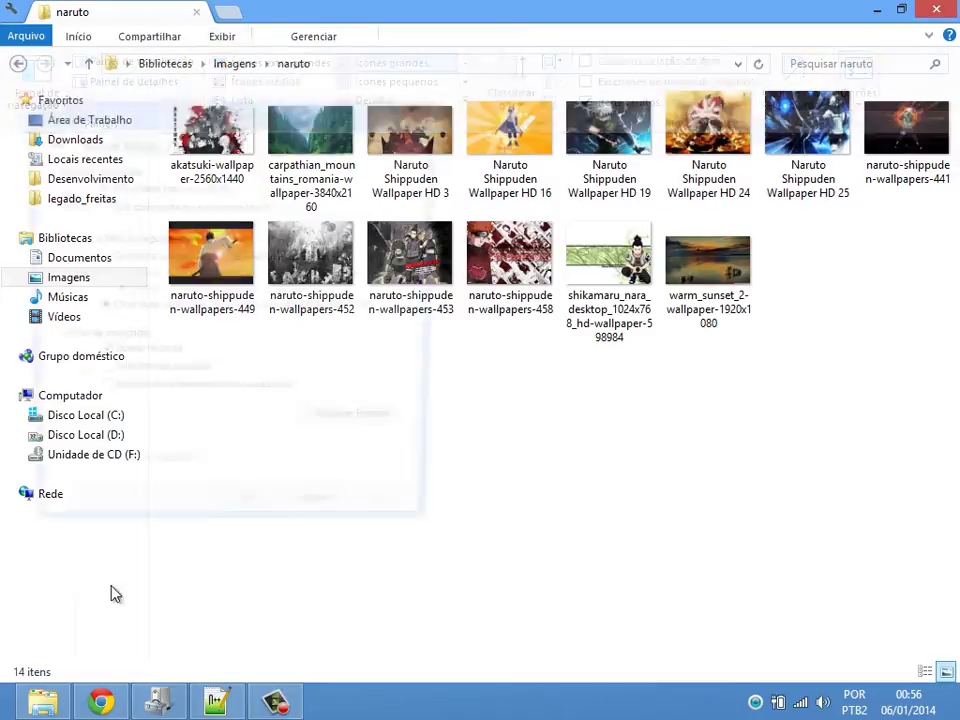
{"action": "left_click", "coordinate": [103, 146]}
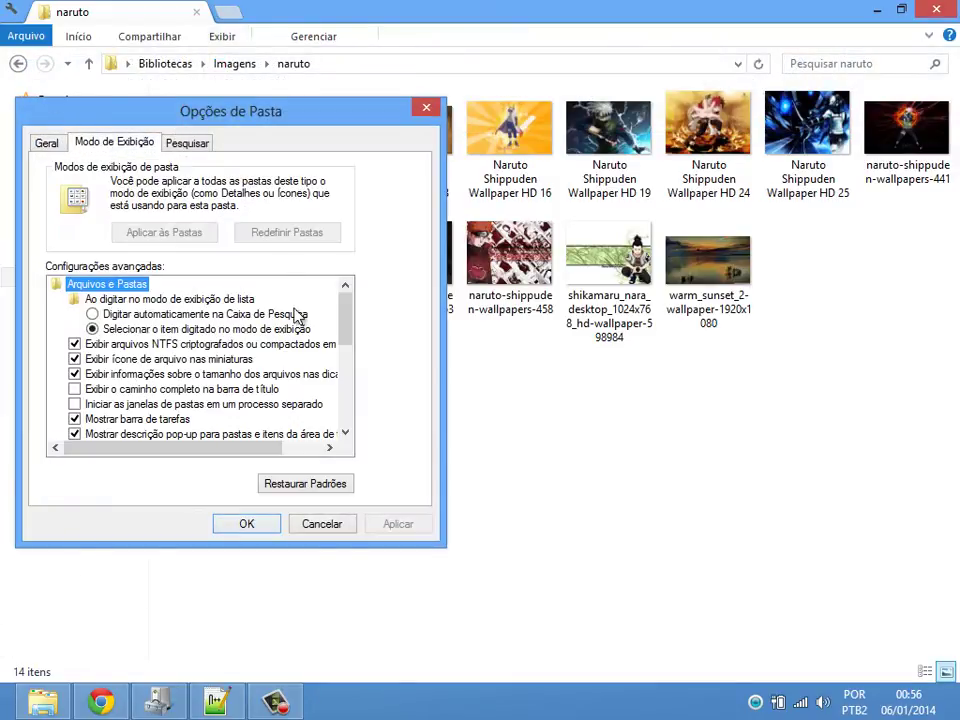
{"action": "scroll", "coordinate": [92, 362], "scroll_direction": "down", "scroll_amount": 2}
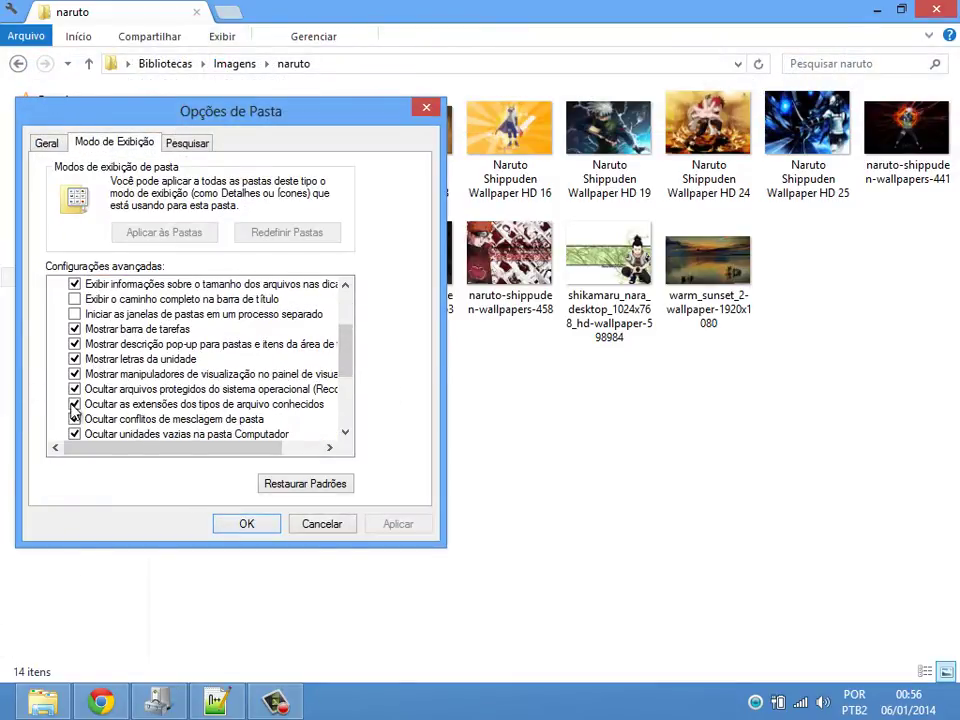
{"action": "left_click", "coordinate": [74, 405]}
{"action": "left_click", "coordinate": [247, 523]}
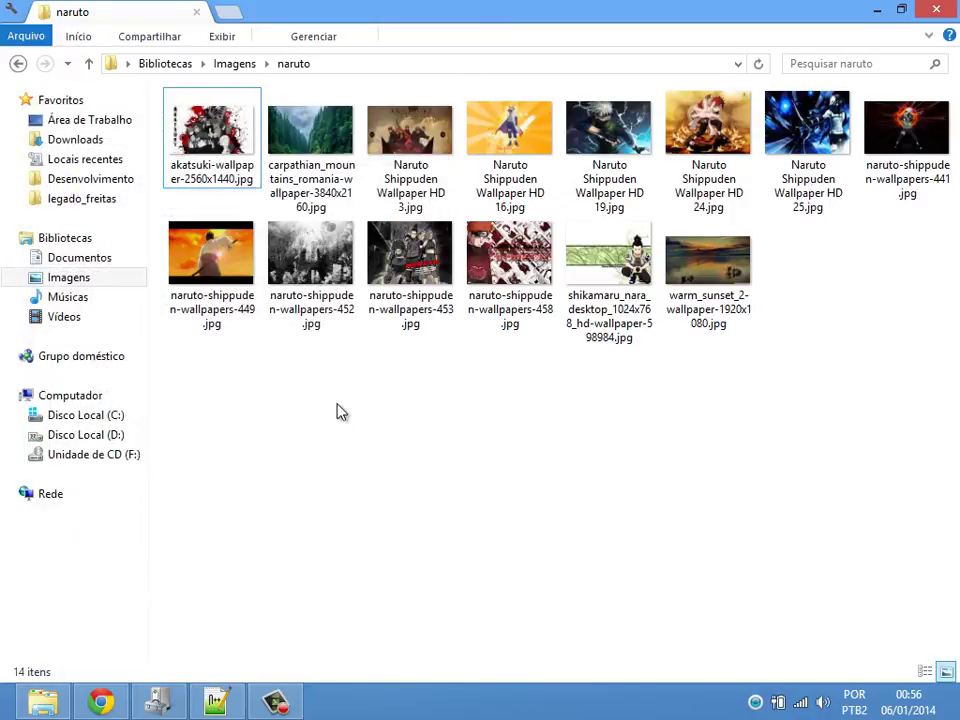
- Open the name of akatsuki-wallpaper-2560x1440.jpg for editing to view its extension, and leave it without renaming
{"action": "left_click", "coordinate": [210, 150]}
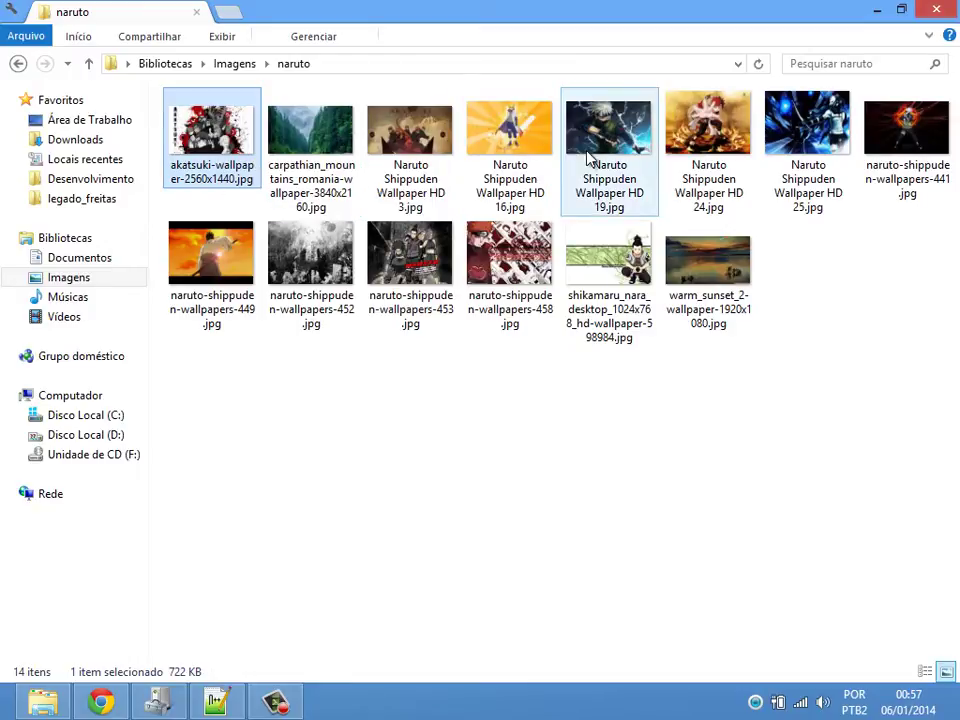
{"action": "key", "text": "F2"}
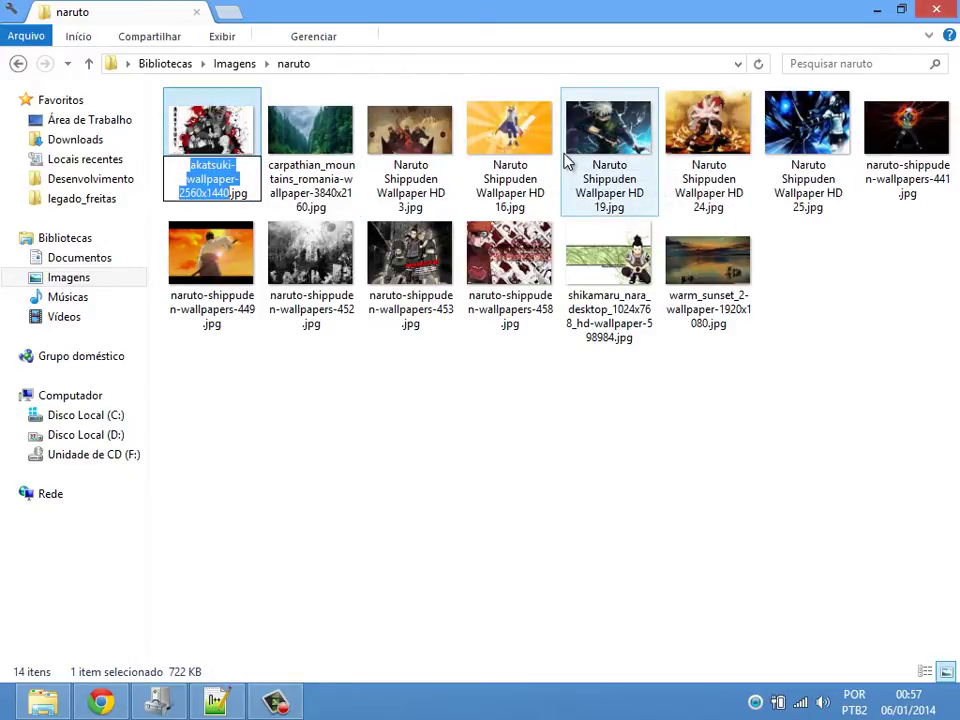
{"action": "key", "text": "Escape"}
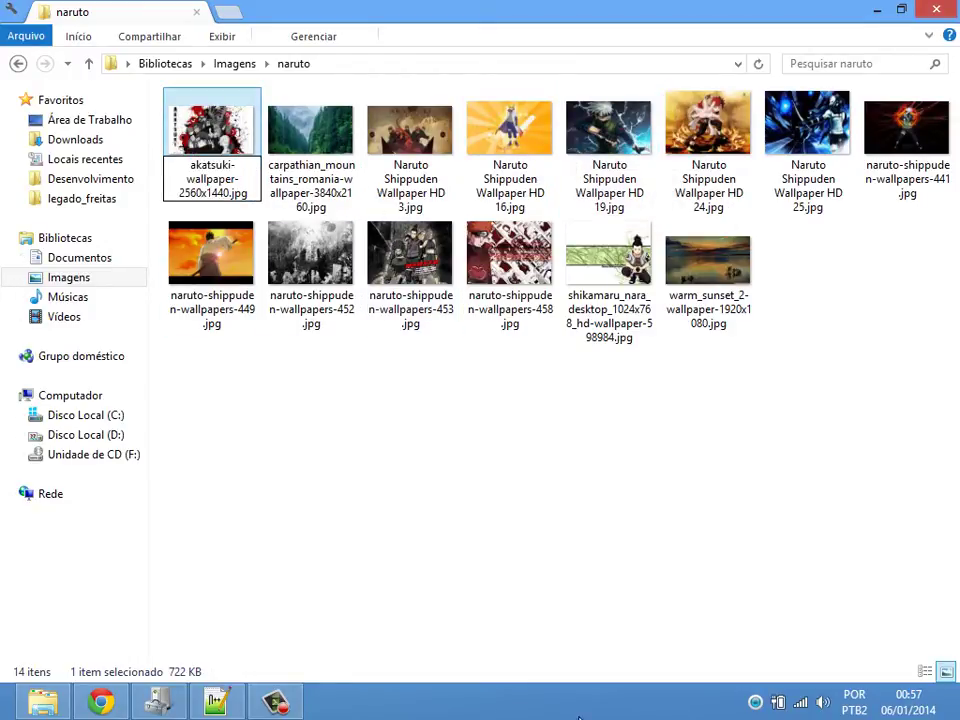
{"action": "left_click", "coordinate": [578, 716]}
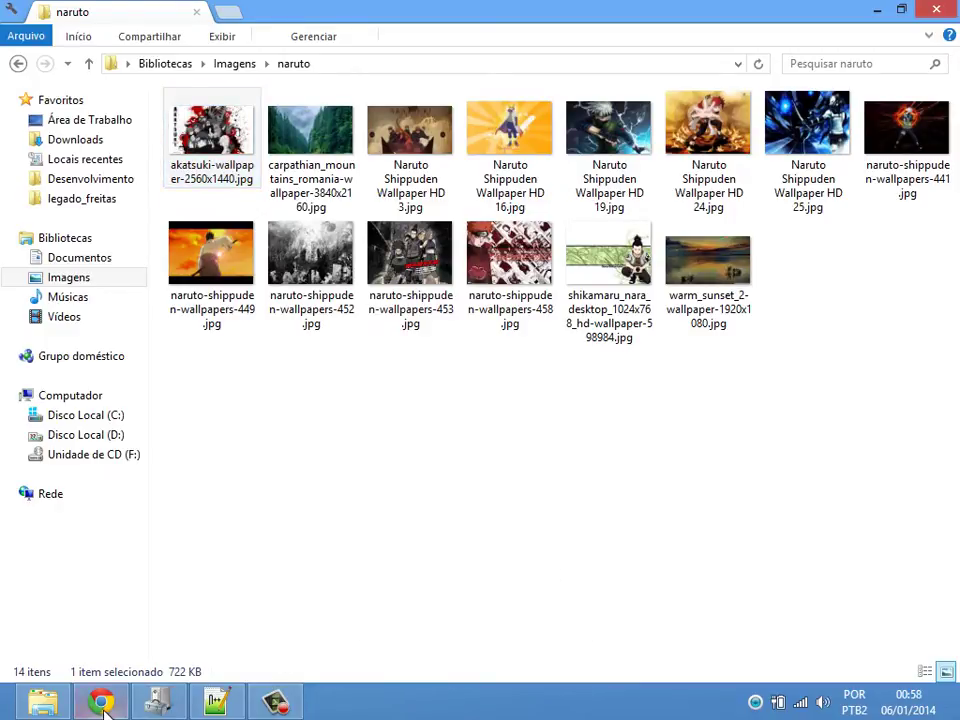
- Switch to Chrome and look through the Terra article's list of the most common file extensions
{"action": "key", "text": "alt+Tab"}
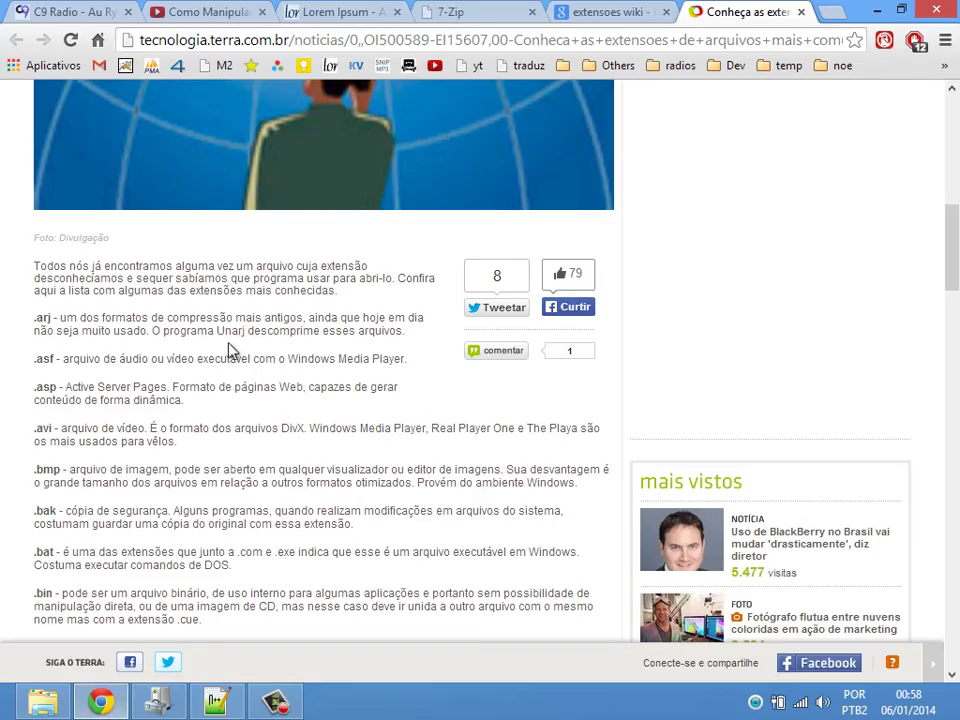
{"action": "scroll", "coordinate": [240, 318], "scroll_direction": "up", "scroll_amount": 6}
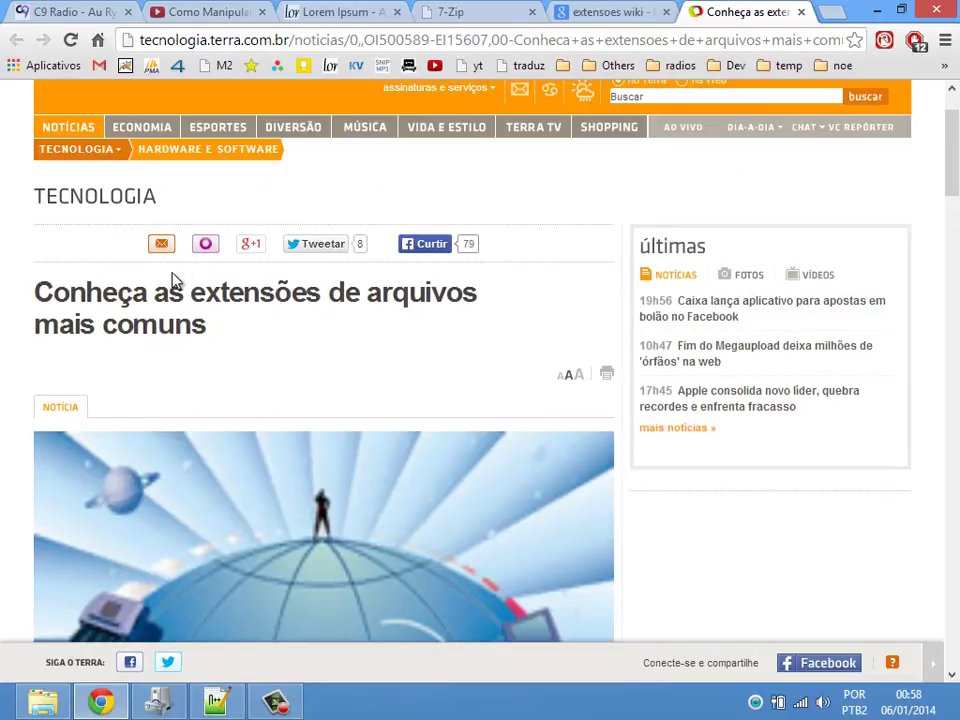
{"action": "scroll", "coordinate": [172, 280], "scroll_direction": "down", "scroll_amount": 6}
{"action": "scroll", "coordinate": [40, 319], "scroll_direction": "down", "scroll_amount": 3}
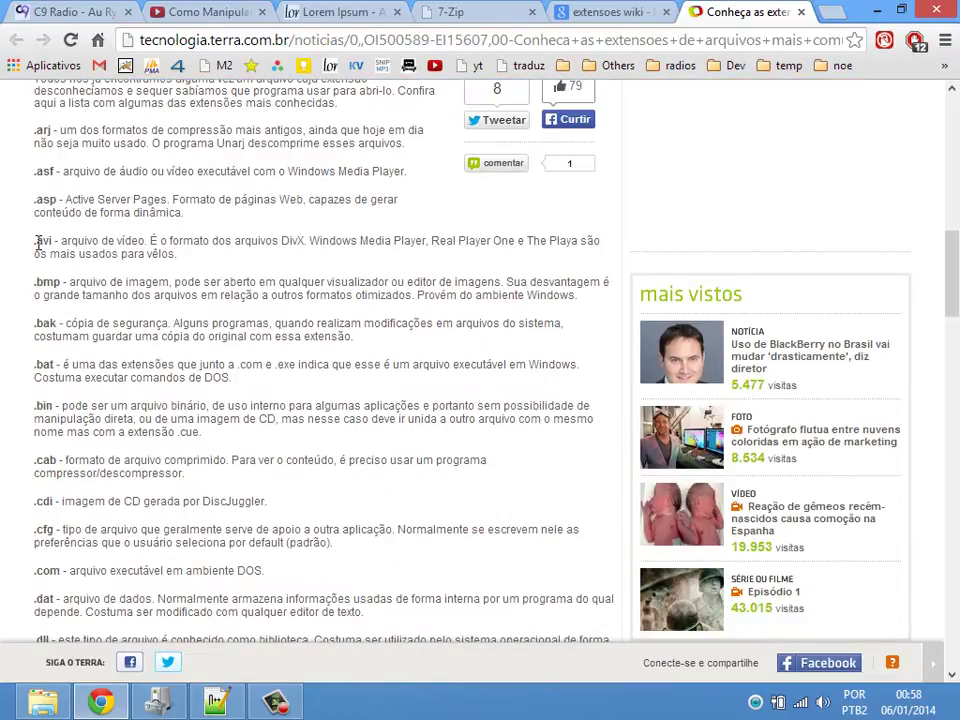
{"action": "scroll", "coordinate": [85, 432], "scroll_direction": "down", "scroll_amount": 5}
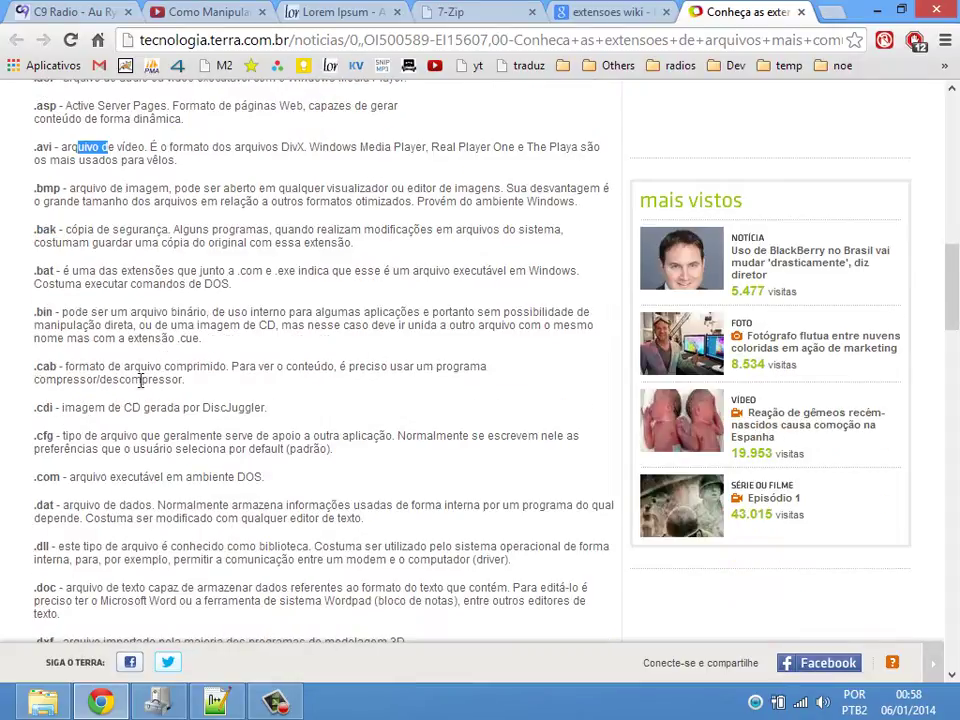
{"action": "scroll", "coordinate": [86, 429], "scroll_direction": "up", "scroll_amount": 10}
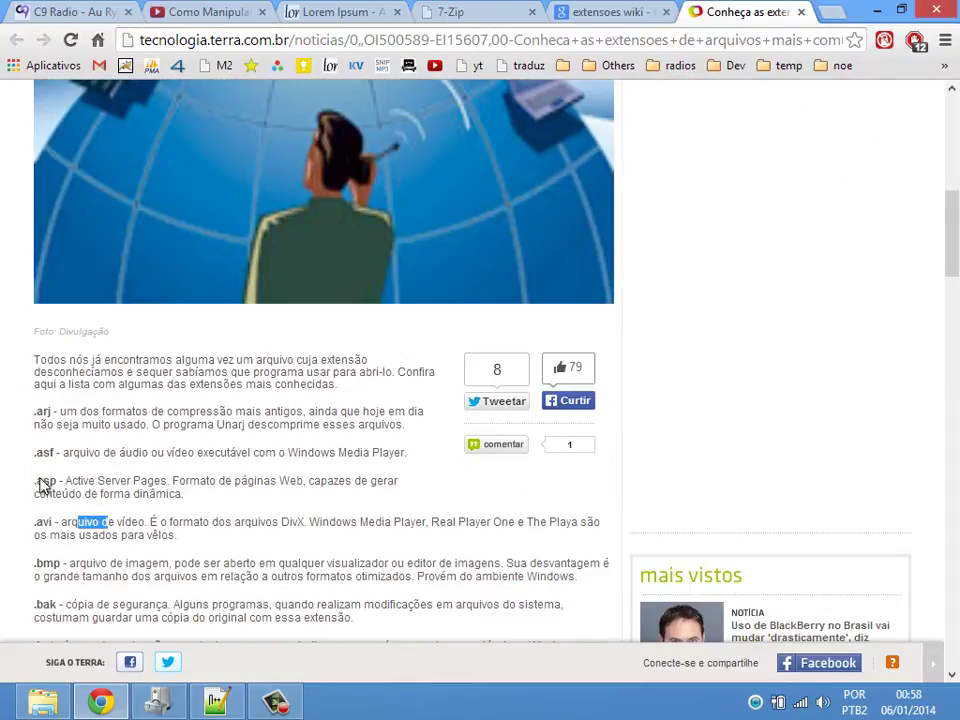
{"action": "scroll", "coordinate": [150, 415], "scroll_direction": "down", "scroll_amount": 10}
{"action": "scroll", "coordinate": [210, 405], "scroll_direction": "down", "scroll_amount": 5}
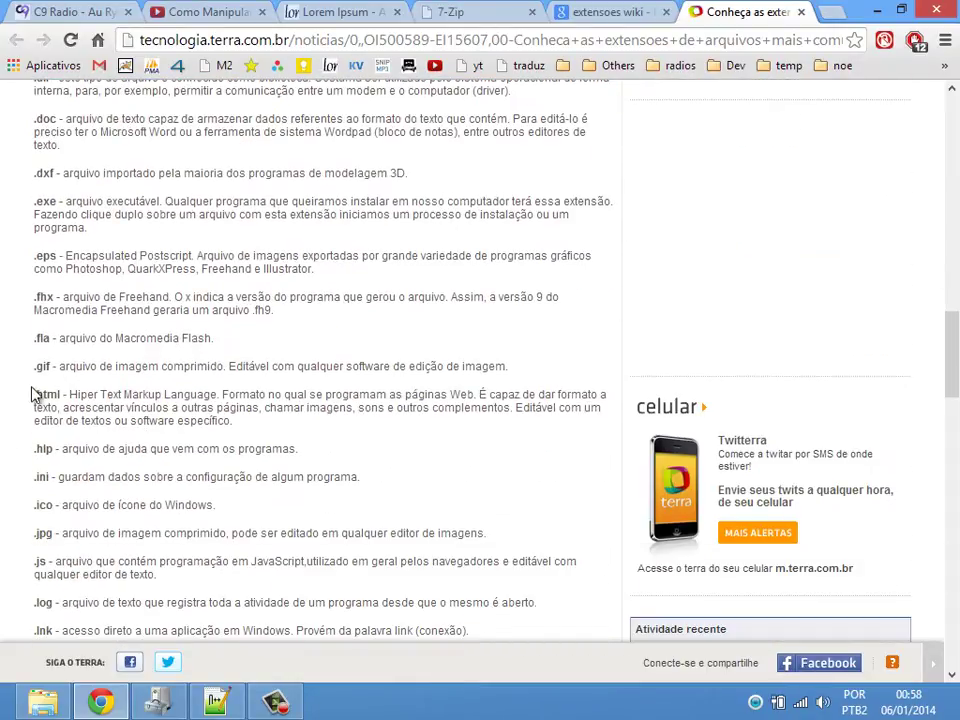
- Highlight the .gif and .jpg entries in the article and read on to the audio and video extensions
{"action": "left_click_drag", "start_coordinate": [36, 366], "coordinate": [57, 366]}
{"action": "scroll", "coordinate": [46, 411], "scroll_direction": "down", "scroll_amount": 2}
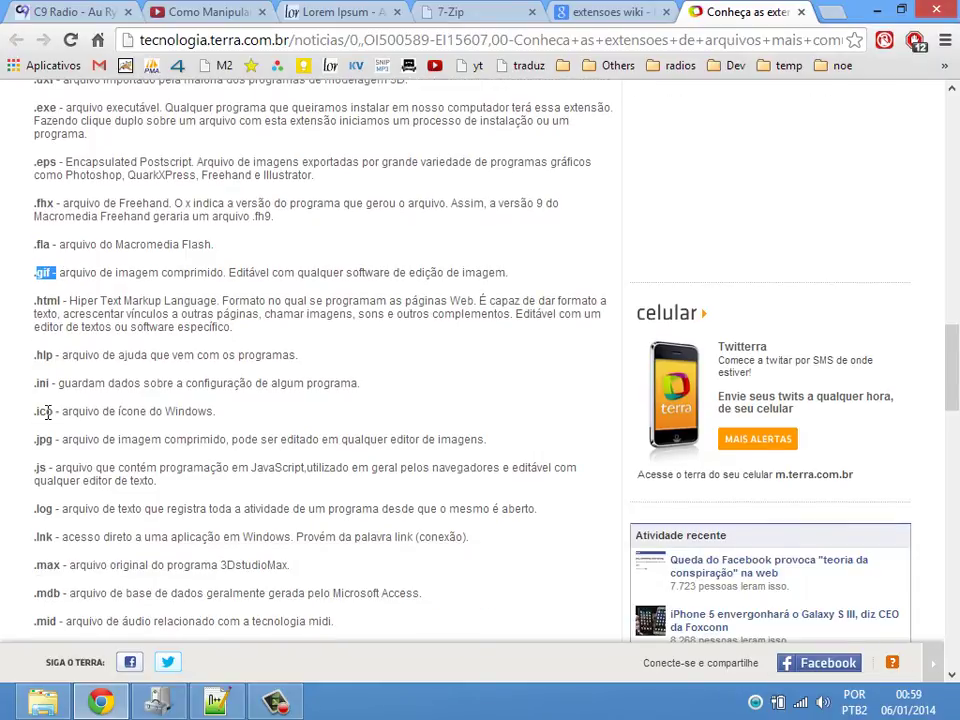
{"action": "left_click_drag", "start_coordinate": [36, 441], "coordinate": [57, 441]}
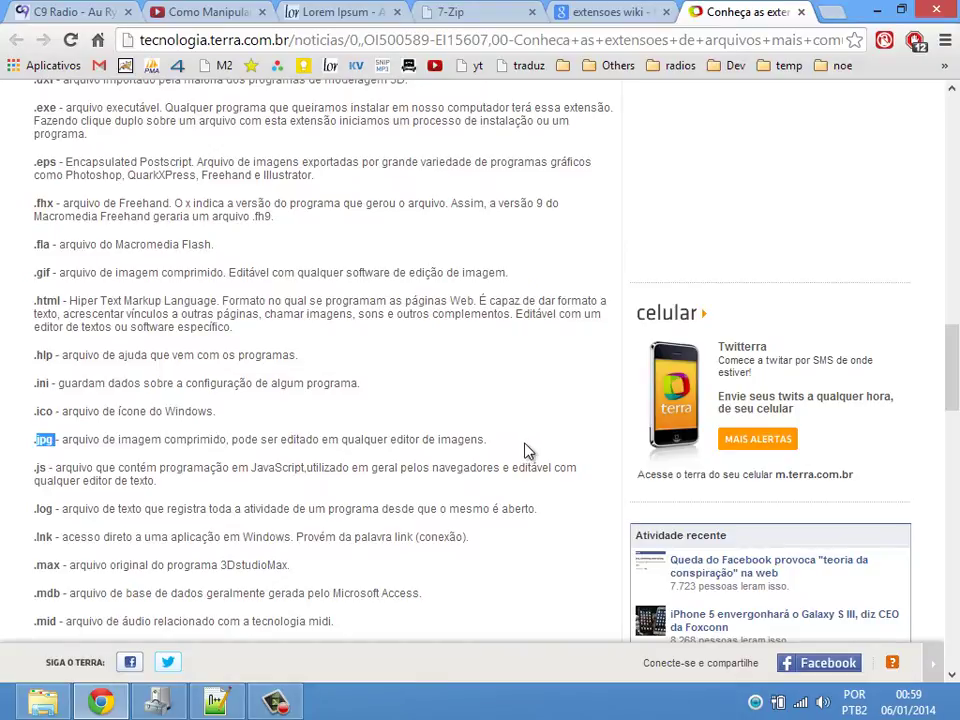
{"action": "left_click_drag", "start_coordinate": [527, 451], "coordinate": [55, 440]}
{"action": "scroll", "coordinate": [96, 449], "scroll_direction": "down", "scroll_amount": 2}
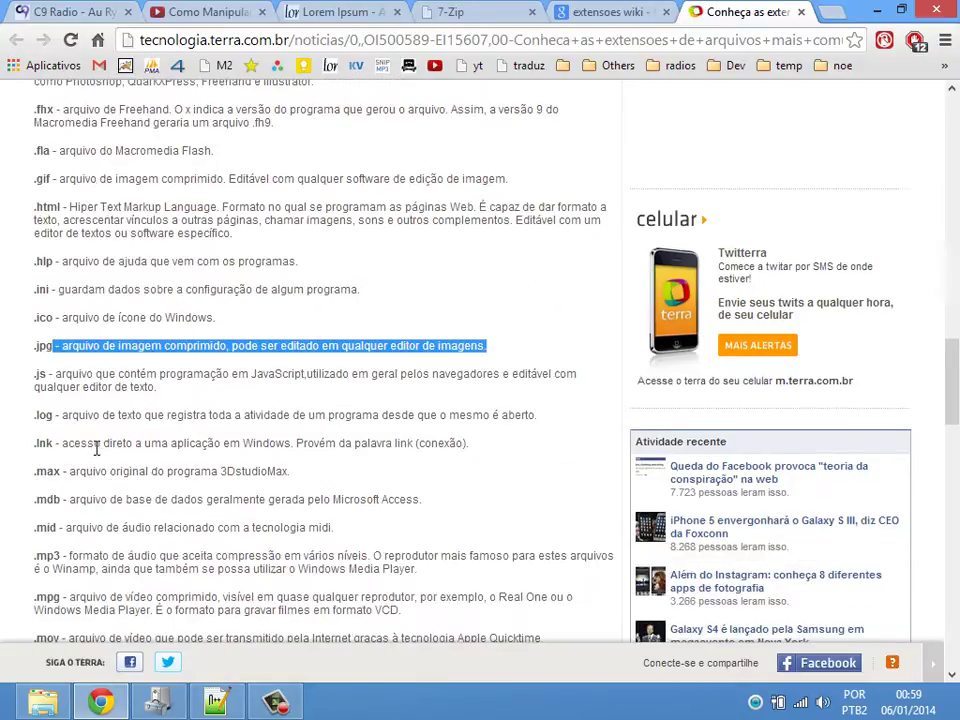
{"action": "scroll", "coordinate": [96, 449], "scroll_direction": "down", "scroll_amount": 4}
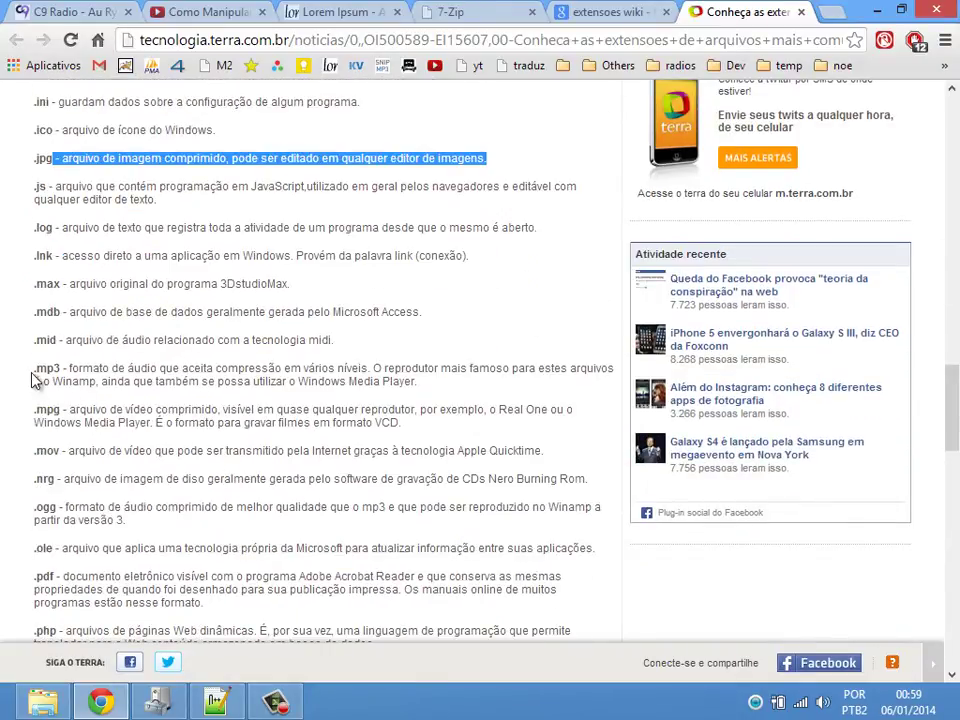
- Switch back to File Explorer and return to the ext folder on Disco Local (D:)
{"action": "left_click", "coordinate": [880, 10]}
{"action": "left_click", "coordinate": [265, 190]}
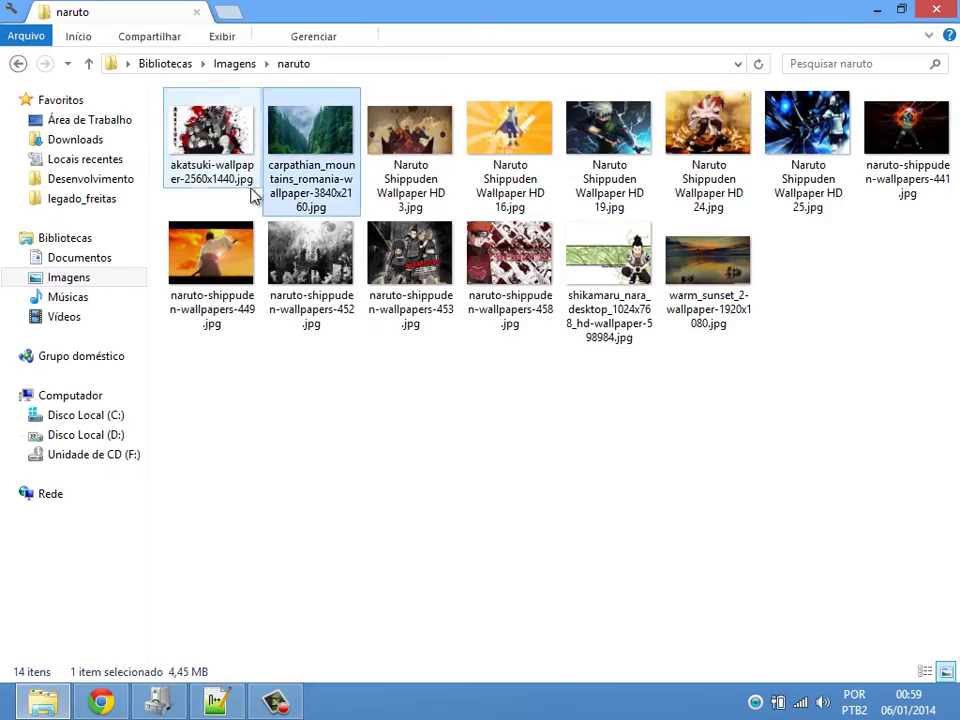
{"action": "left_click", "coordinate": [18, 64]}
{"action": "left_click", "coordinate": [18, 64]}
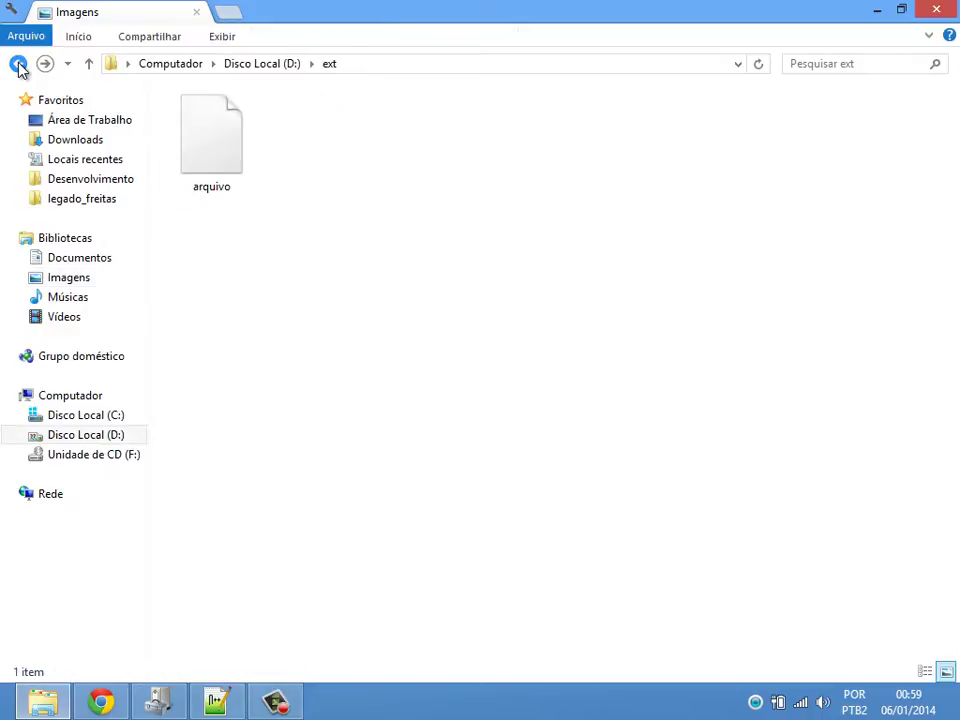
- Rename the extensionless file arquivo as arquivo.mp3
{"action": "left_click", "coordinate": [237, 161]}
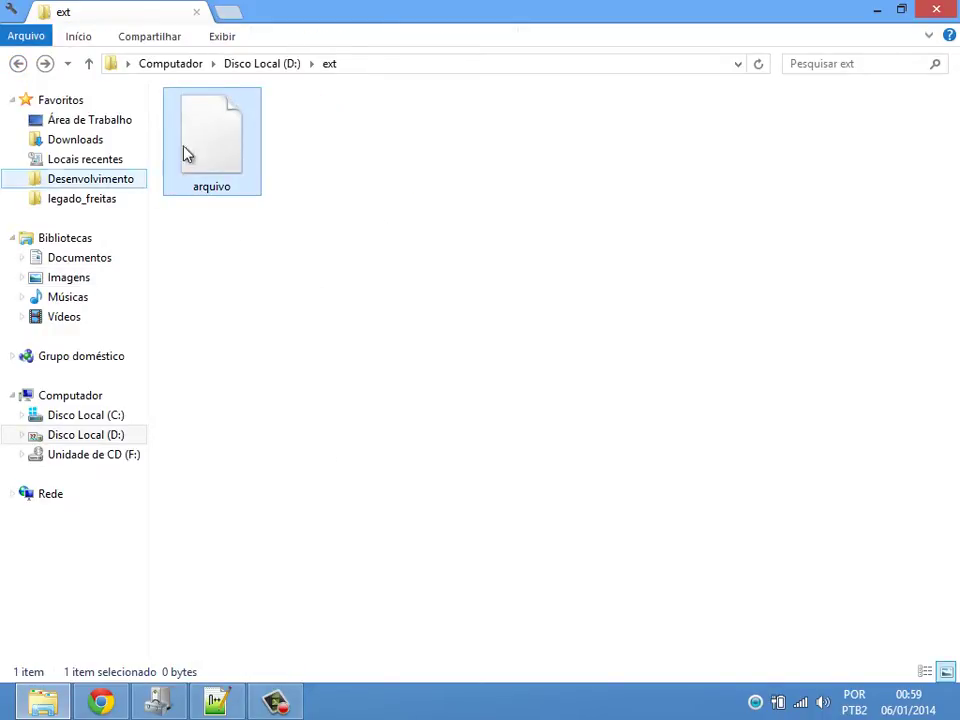
{"action": "right_click", "coordinate": [211, 130]}
{"action": "left_click", "coordinate": [720, 200]}
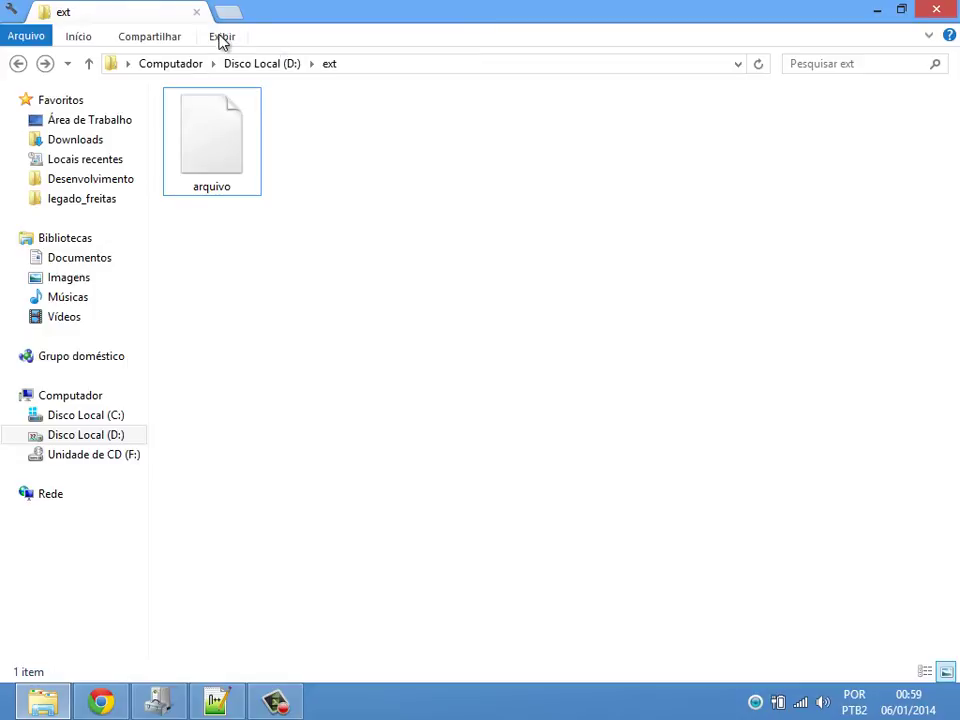
{"action": "right_click", "coordinate": [227, 146]}
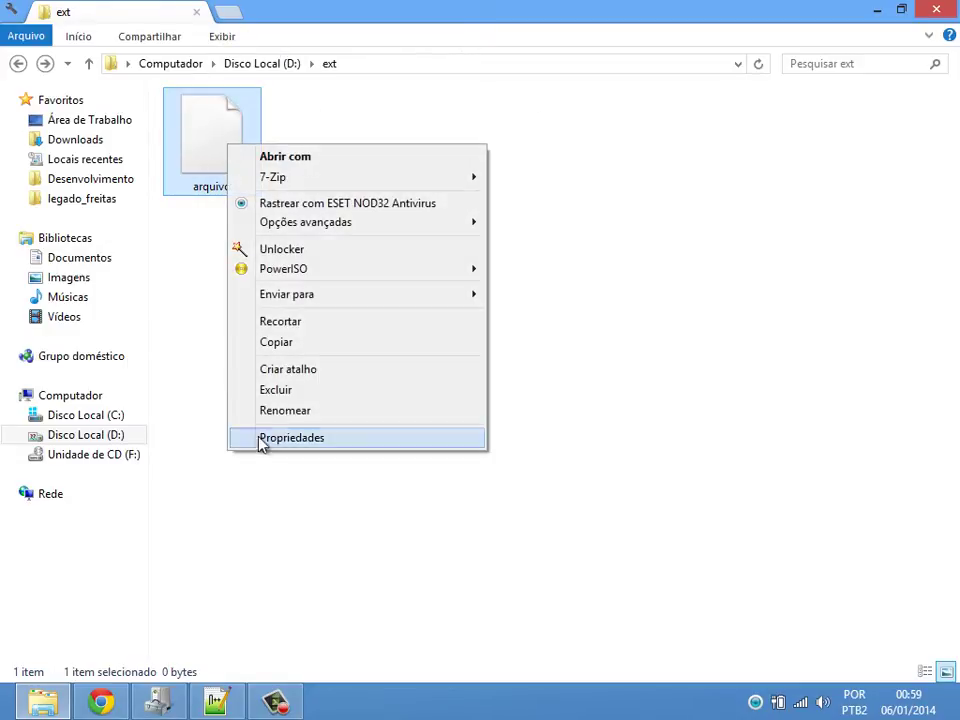
{"action": "left_click", "coordinate": [313, 411]}
{"action": "left_click", "coordinate": [236, 188]}
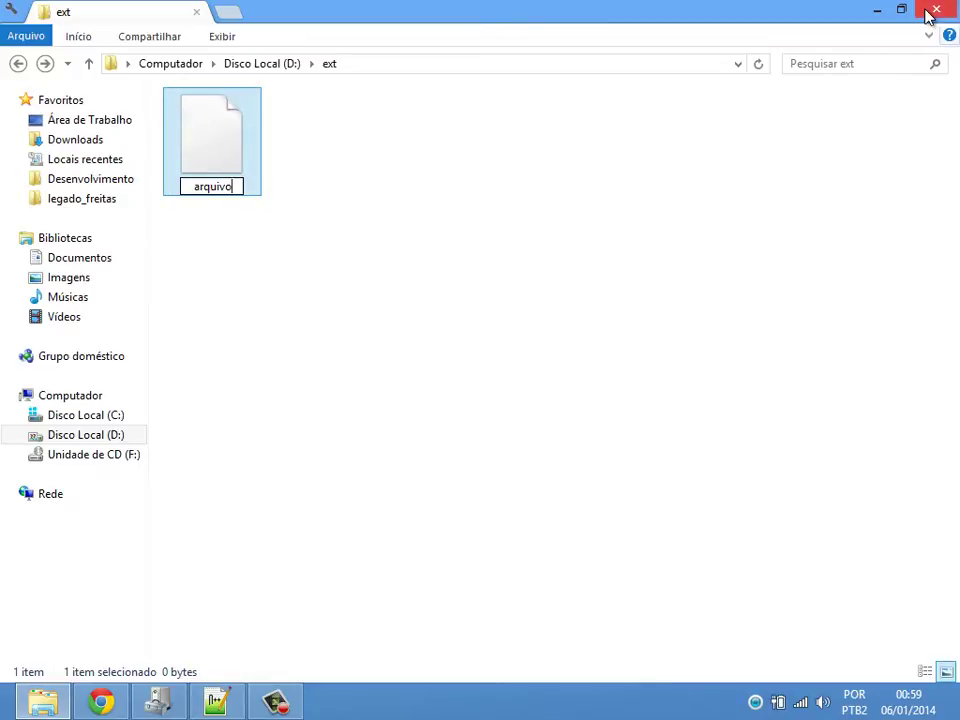
{"action": "type", "text": "."}
{"action": "type", "text": "mp"}
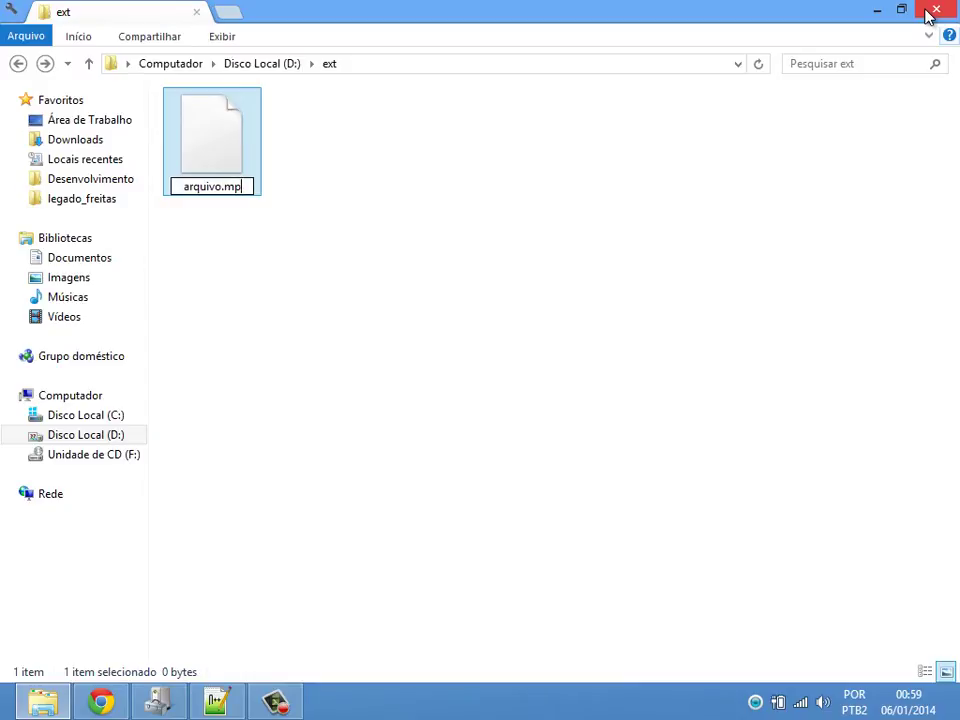
{"action": "type", "text": "3"}
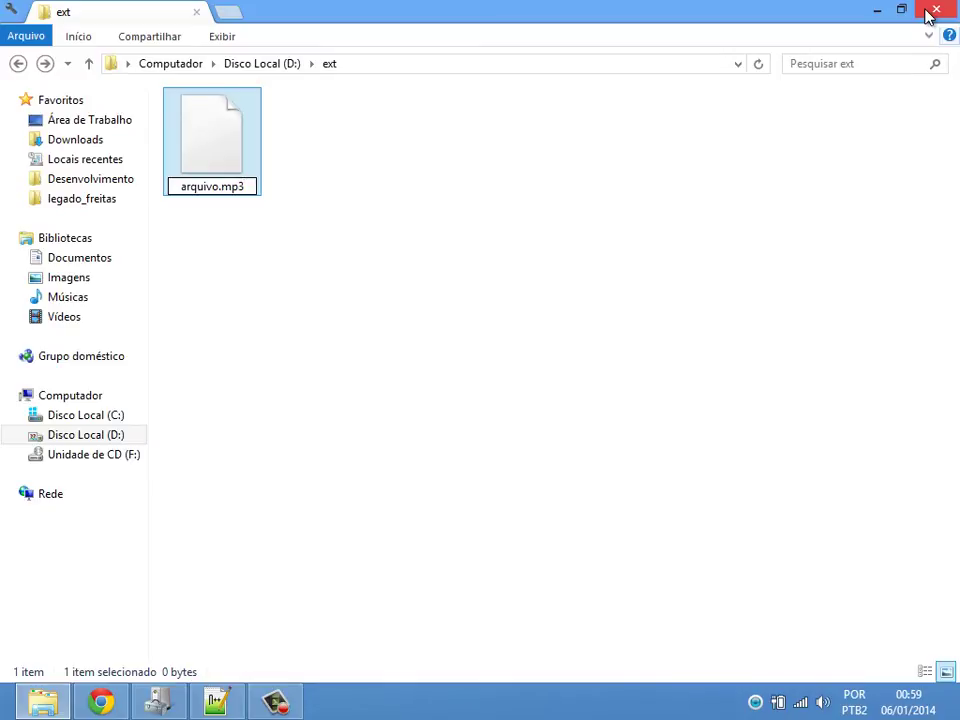
{"action": "key", "text": "Return"}
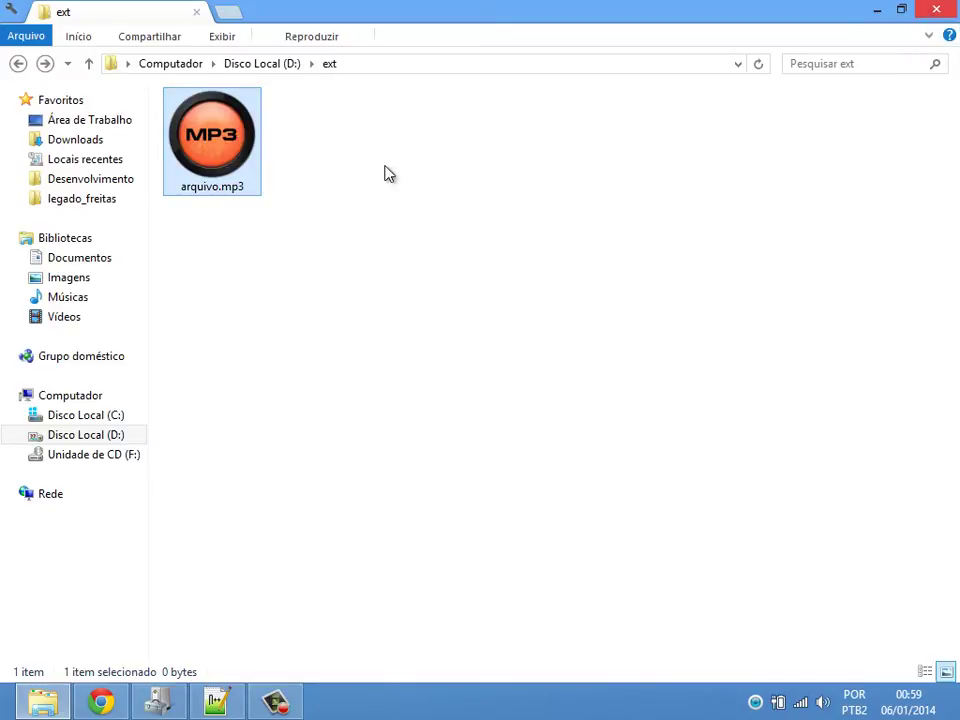
{"action": "left_click", "coordinate": [171, 357]}
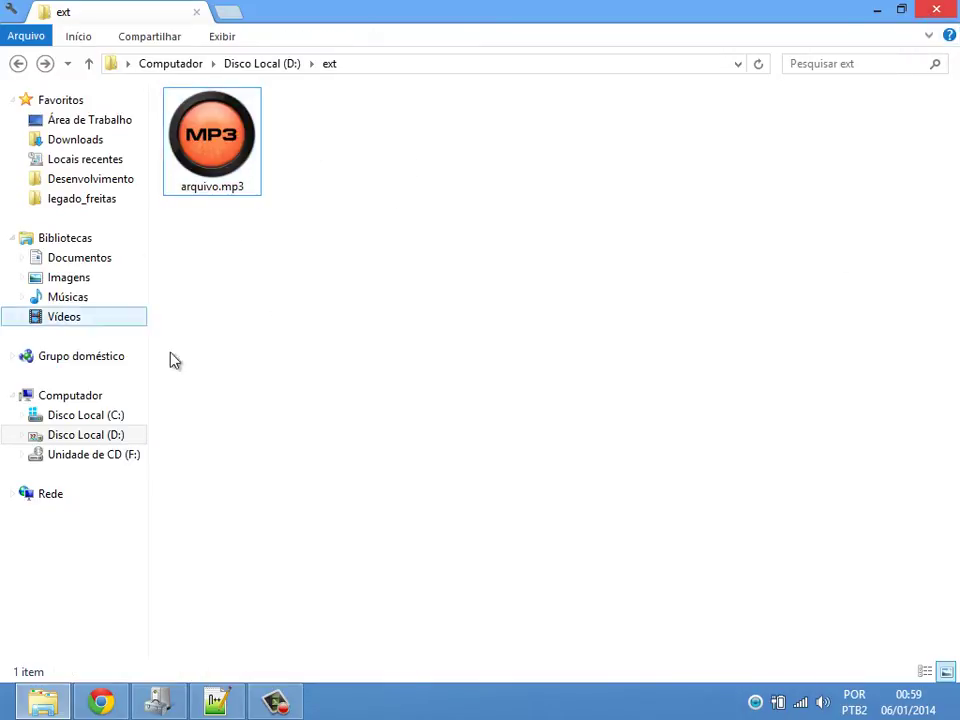
- Insert "sss." before the extension so the file is named arquivo.sss.mp3
{"action": "left_click", "coordinate": [200, 133]}
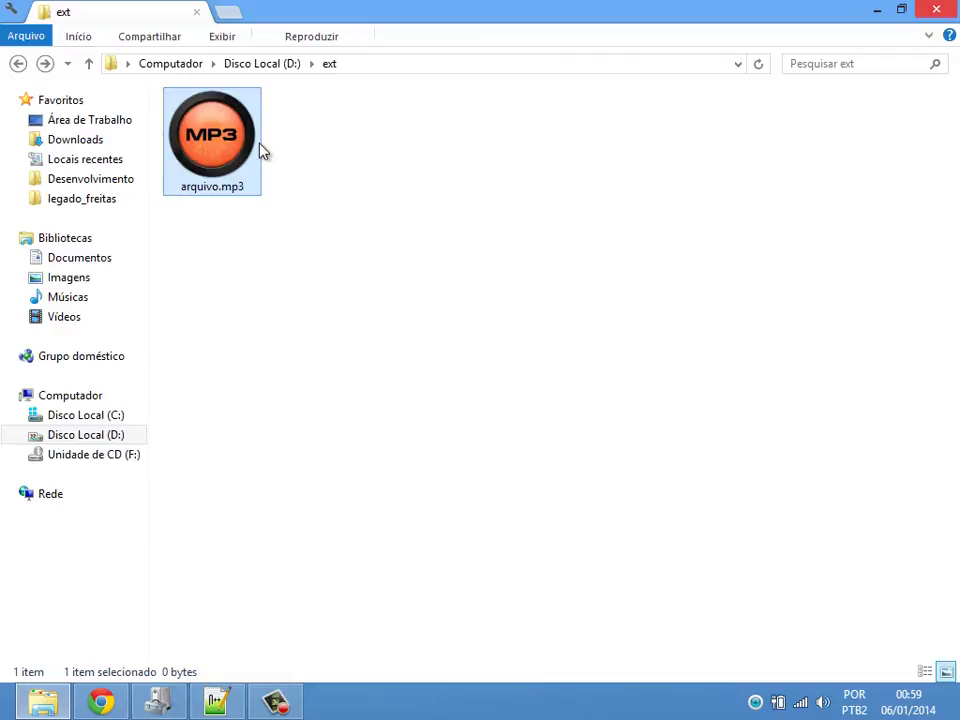
{"action": "left_click", "coordinate": [235, 188]}
{"action": "left_click", "coordinate": [224, 187]}
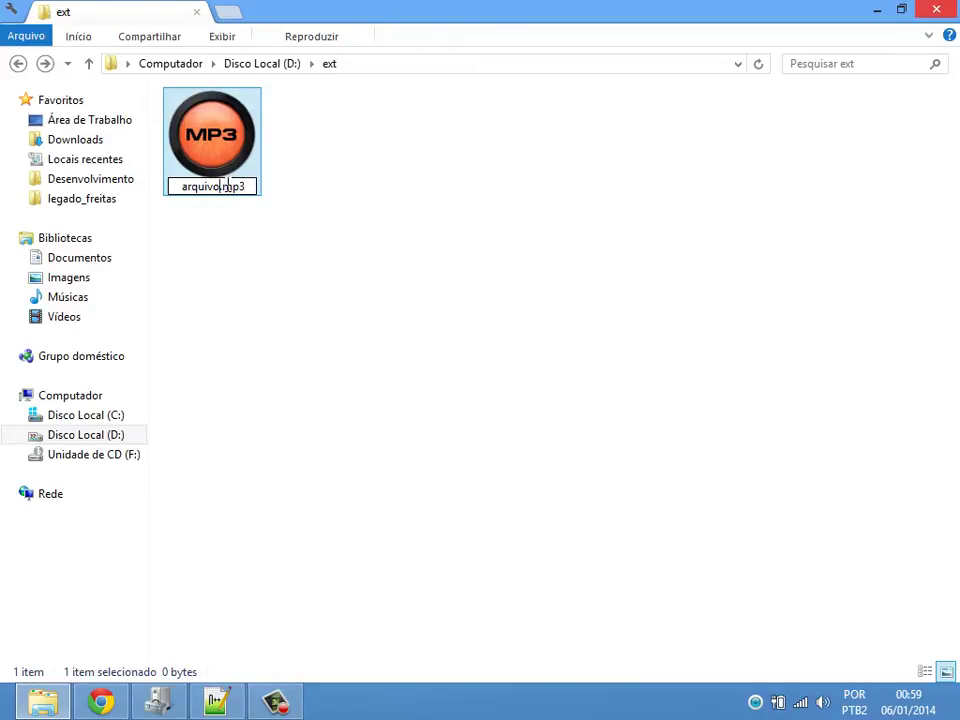
{"action": "double_click", "coordinate": [226, 186]}
{"action": "left_click", "coordinate": [250, 186]}
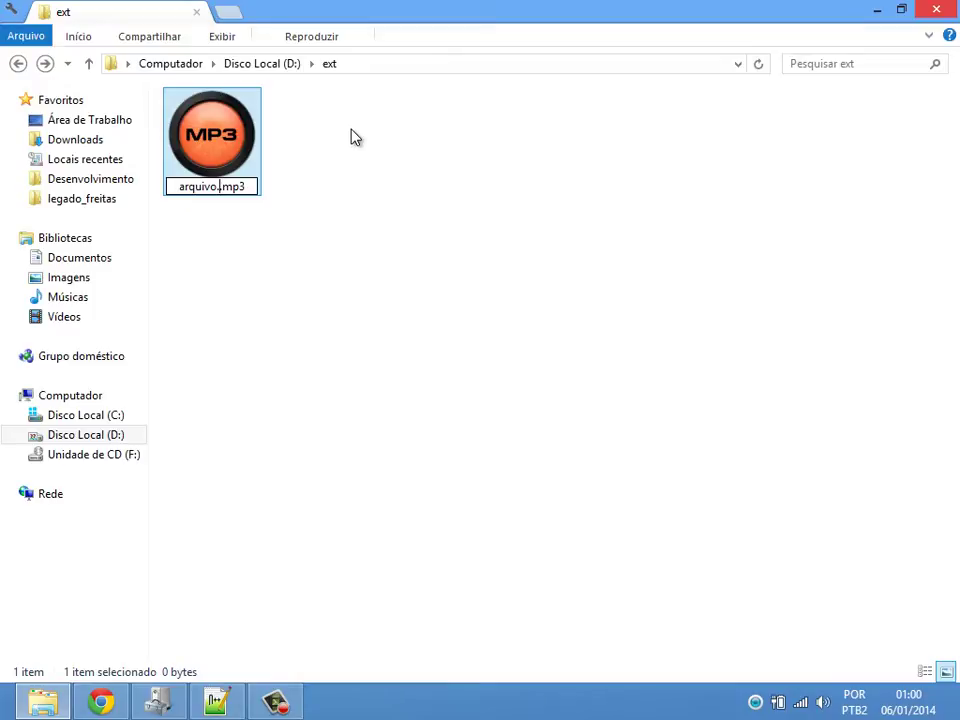
{"action": "type", "text": "sss."}
{"action": "key", "text": "Return"}
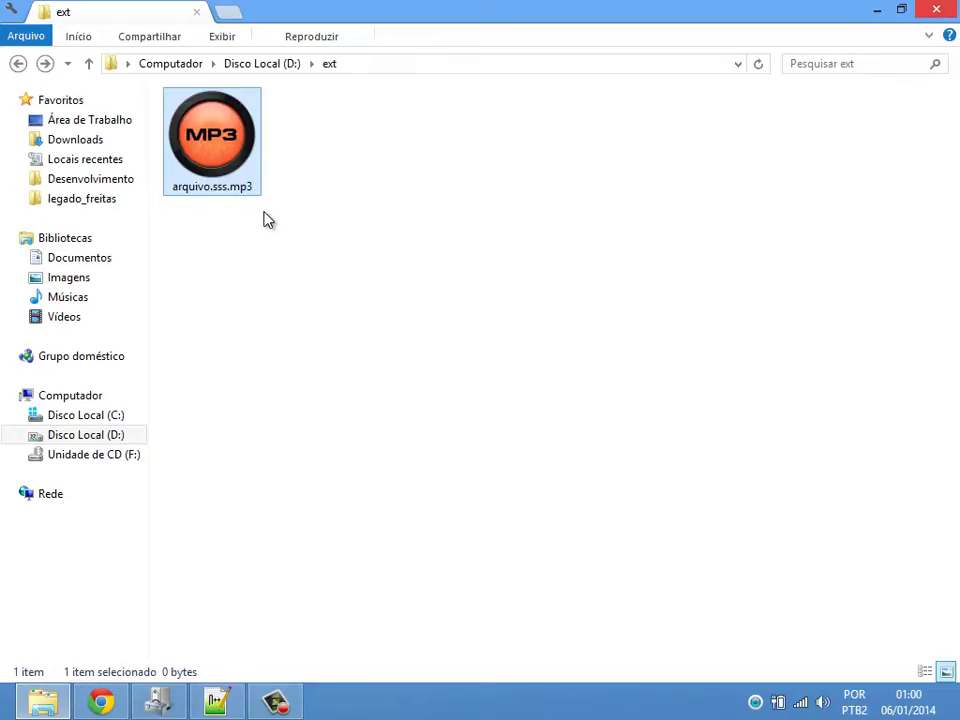
- Remove the "sss" part from the file name, renaming it back to arquivo.mp3, and clear the selection
{"action": "key", "text": "F2"}
{"action": "key", "text": "Right"}
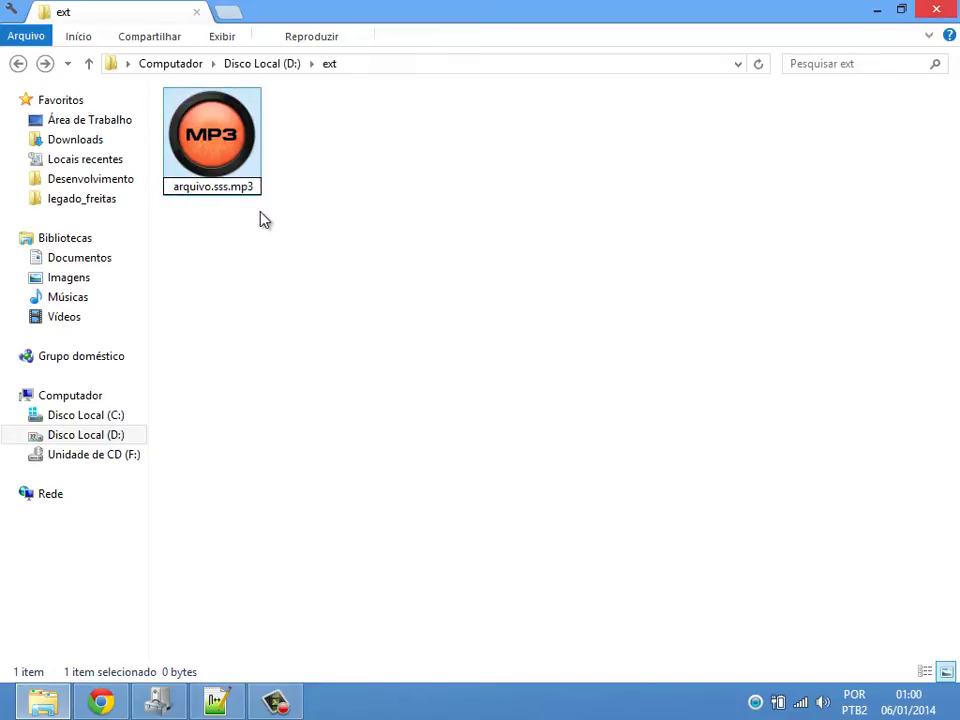
{"action": "key", "text": "BackSpace"}
{"action": "key", "text": "BackSpace"}
{"action": "key", "text": "BackSpace"}
{"action": "key", "text": "BackSpace"}
{"action": "key", "text": "Return"}
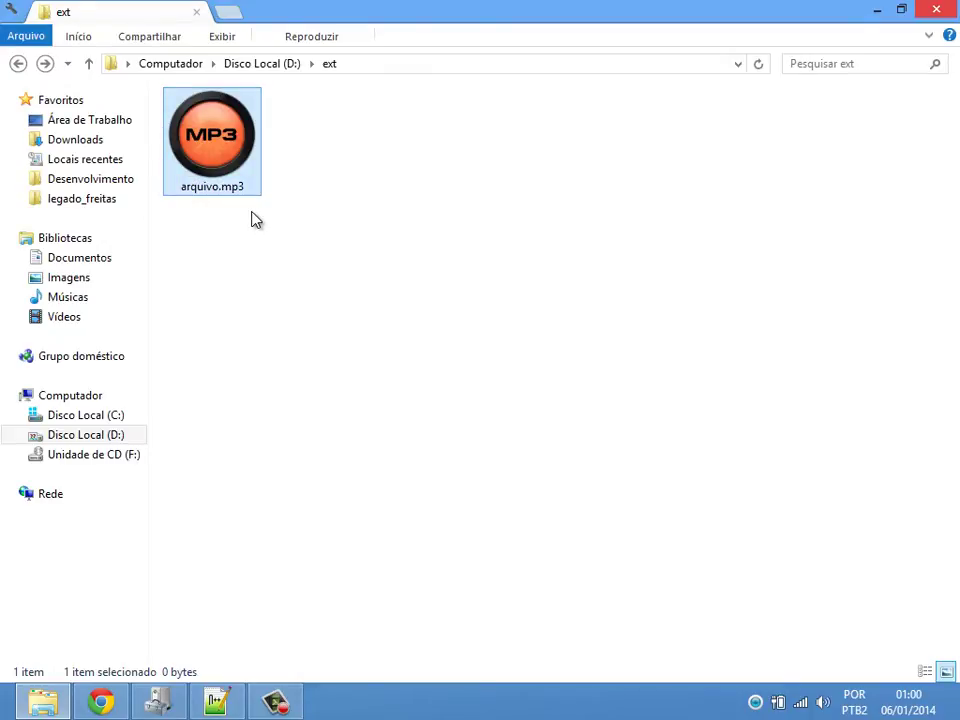
{"action": "left_click", "coordinate": [415, 202]}
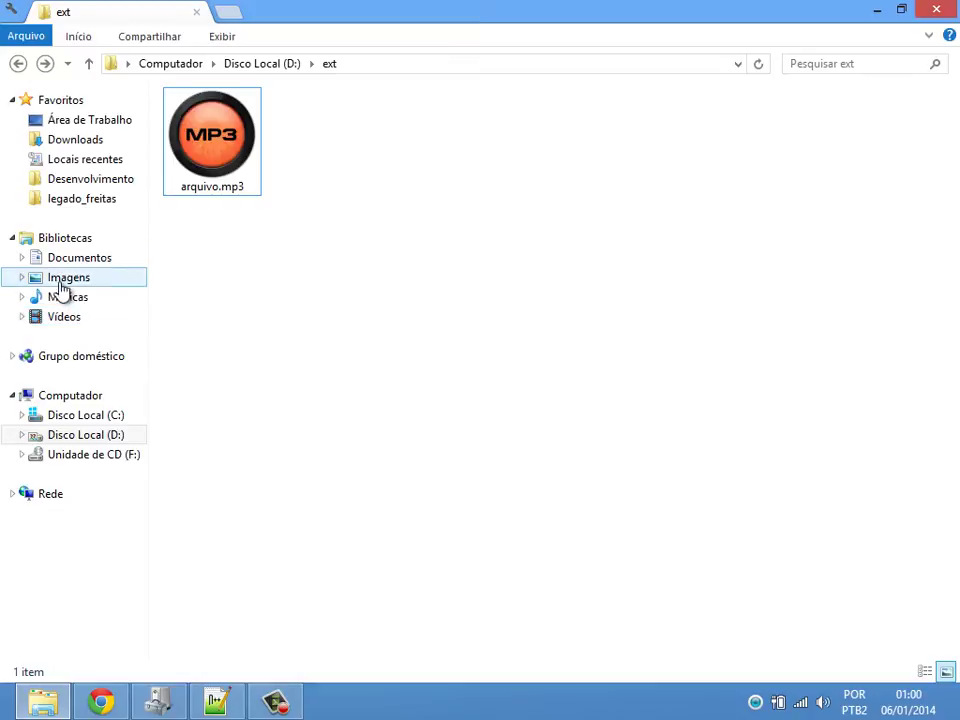
- Open the Imagens library separately from the ext folder and go into its naruto folder
{"action": "left_click_drag", "start_coordinate": [205, 8], "coordinate": [223, 13]}
{"action": "left_click_drag", "start_coordinate": [70, 283], "coordinate": [227, 21]}
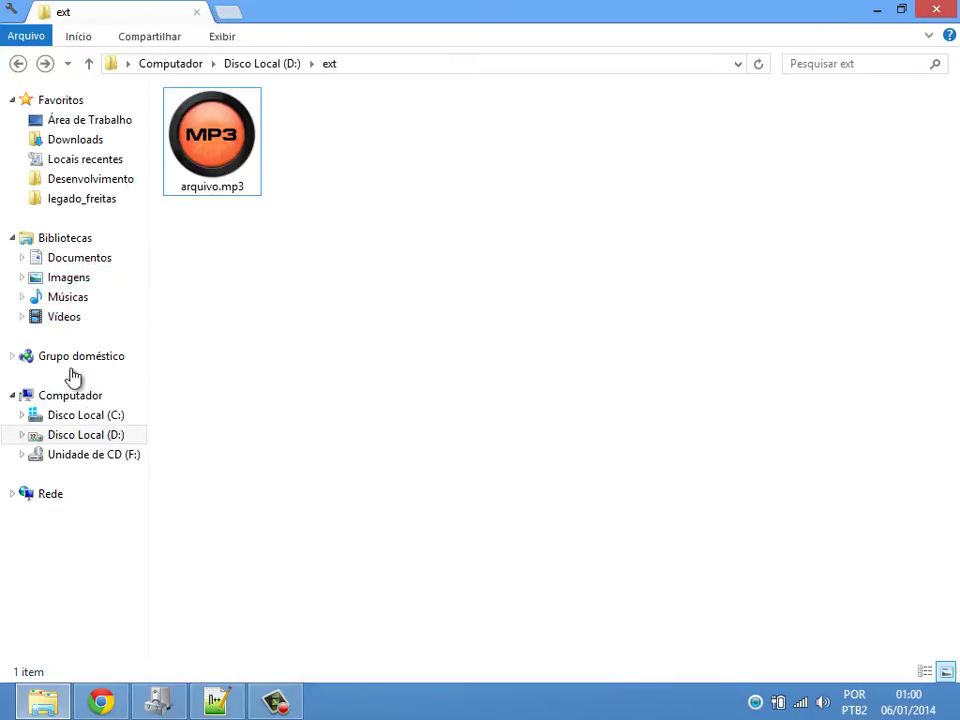
{"action": "right_click", "coordinate": [52, 278]}
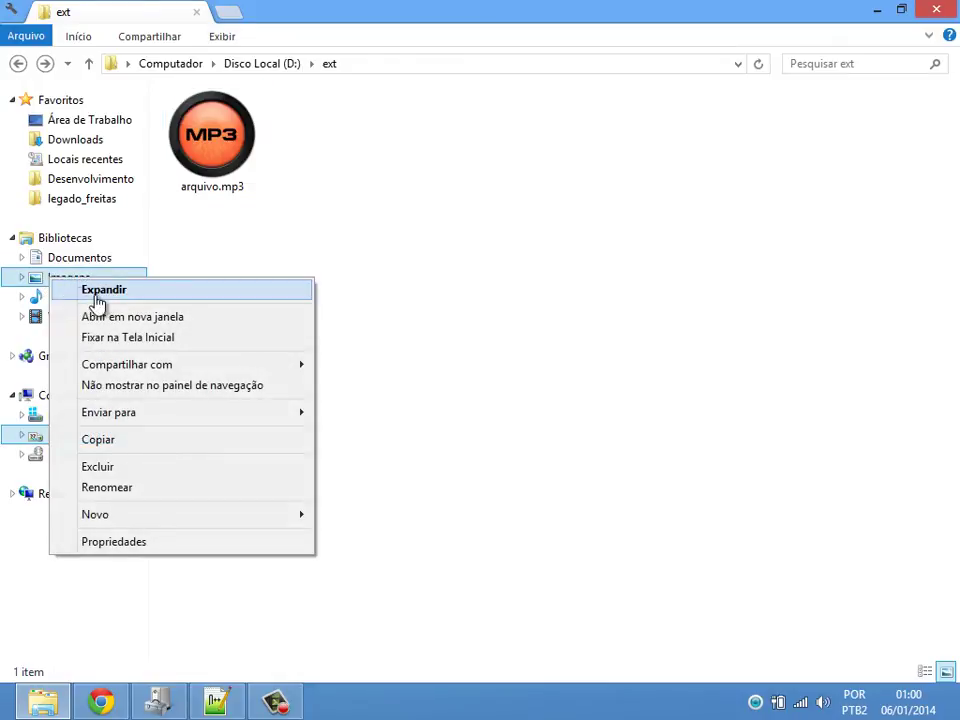
{"action": "left_click", "coordinate": [176, 317]}
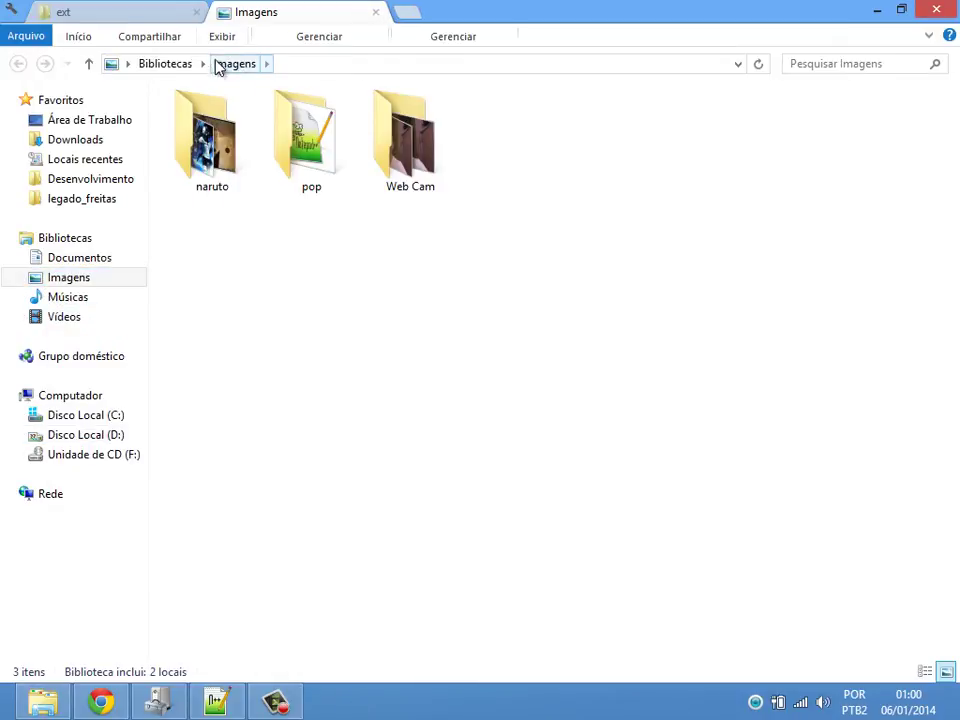
{"action": "double_click", "coordinate": [203, 135]}
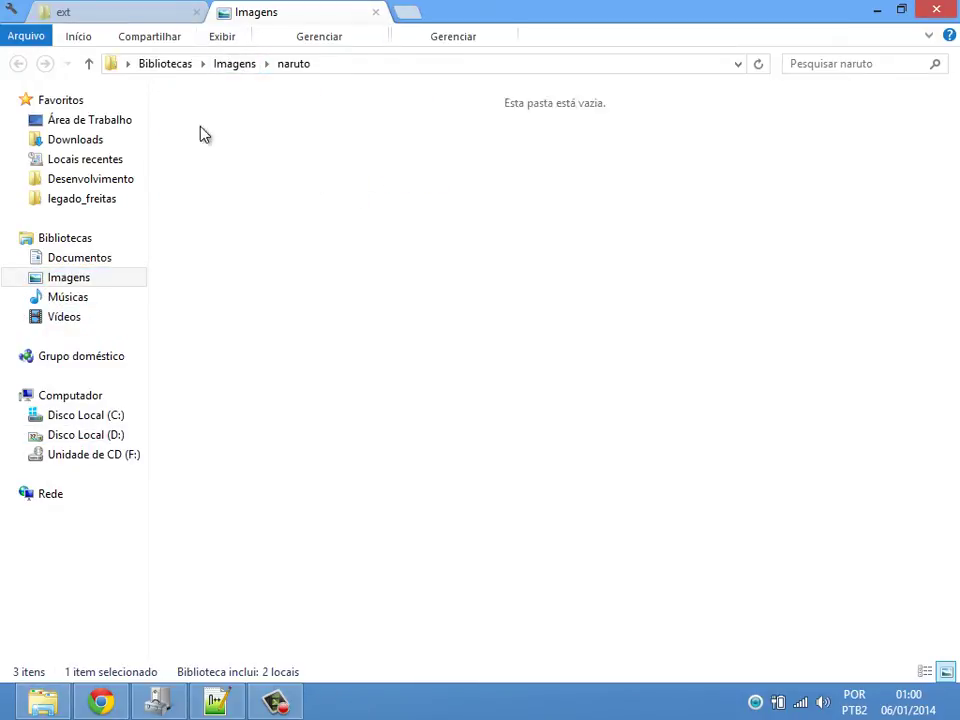
- Rename the akatsuki-wallpaper-2560x1440.jpg image in the naruto folder as img.jpg
{"action": "left_click", "coordinate": [208, 163]}
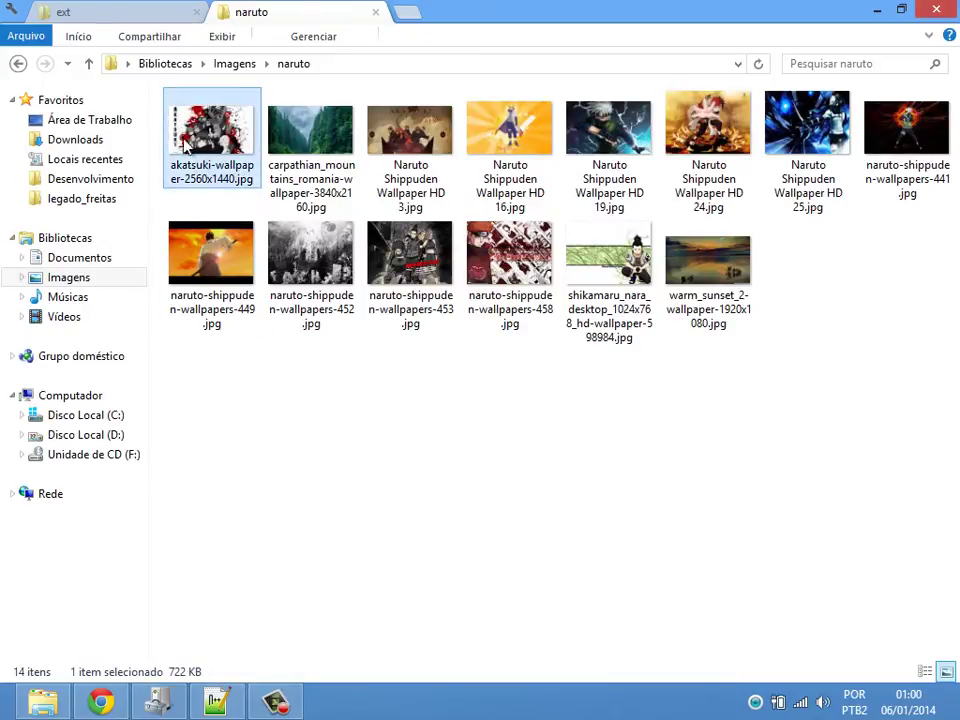
{"action": "key", "text": "F2"}
{"action": "type", "text": "img"}
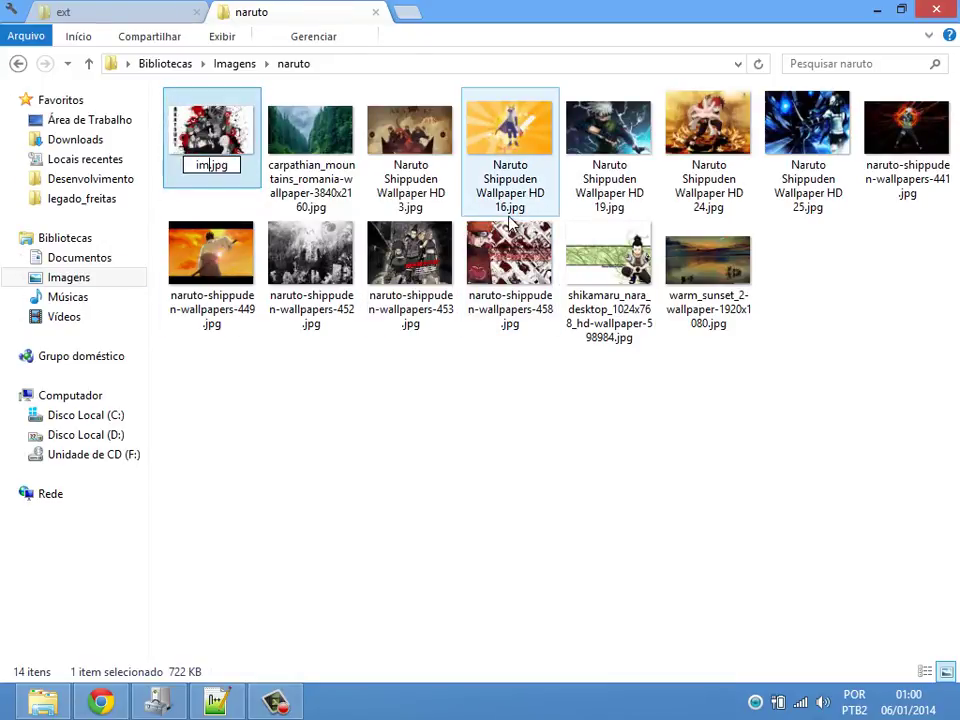
{"action": "key", "text": "Return"}
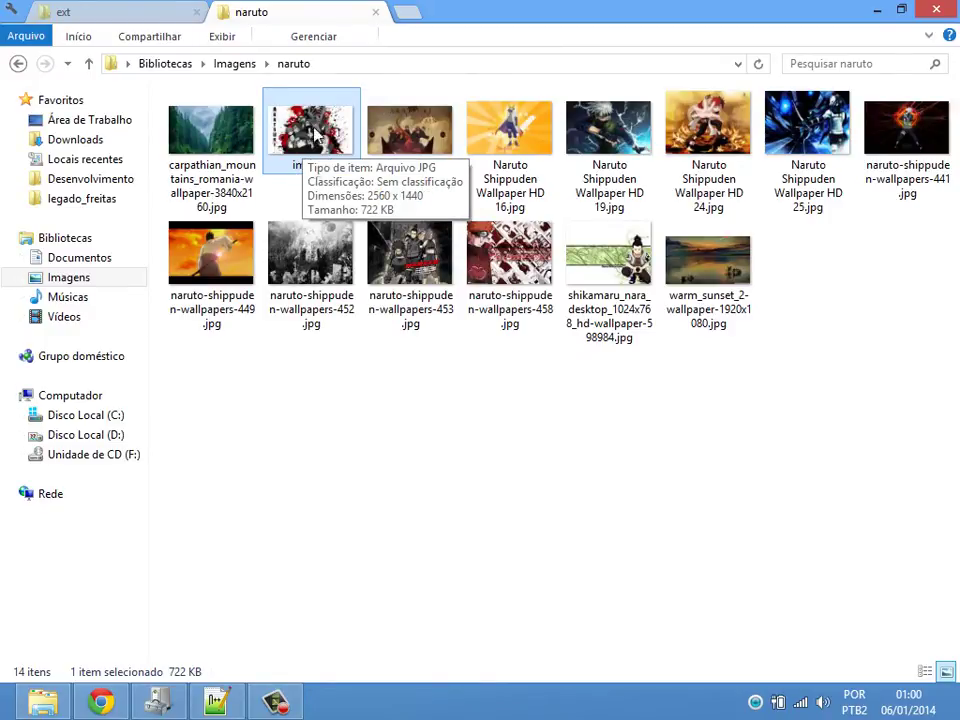
- Change the extension of img.jpg to avi and accept the extension change
{"action": "left_click", "coordinate": [313, 163]}
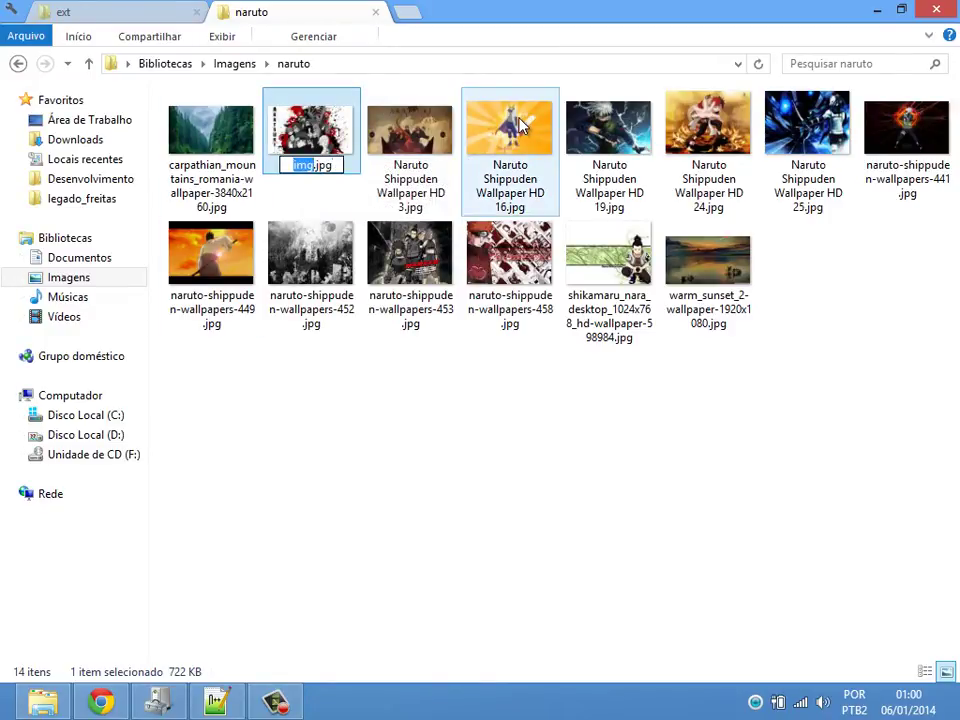
{"action": "key", "text": "End"}
{"action": "key", "text": "BackSpace"}
{"action": "key", "text": "BackSpace"}
{"action": "key", "text": "BackSpace"}
{"action": "type", "text": "avi"}
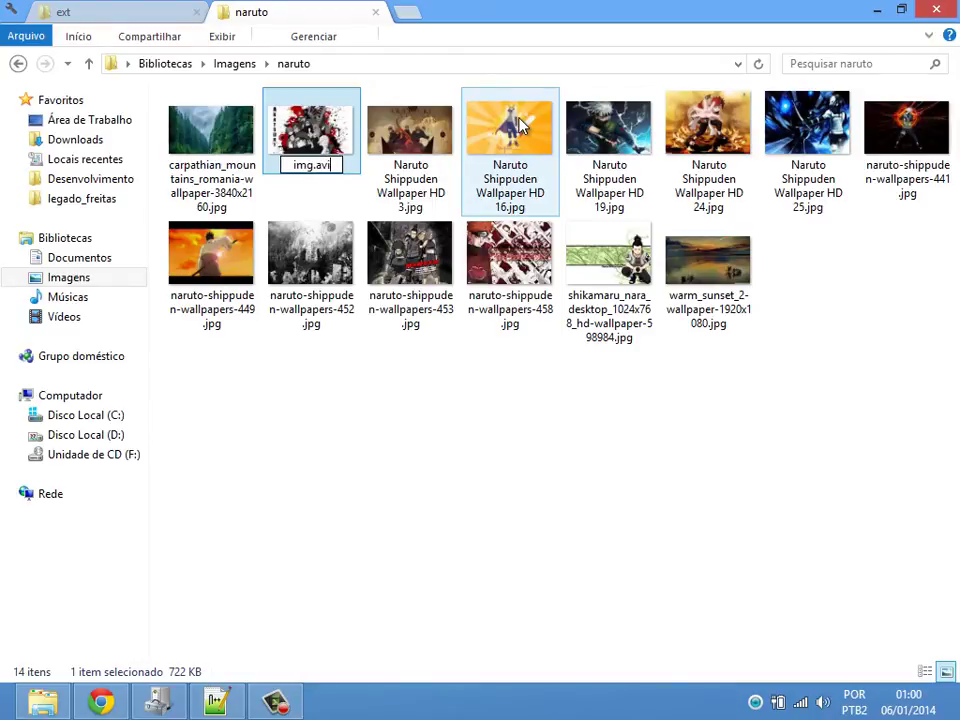
{"action": "key", "text": "Return"}
{"action": "key", "text": "Return"}
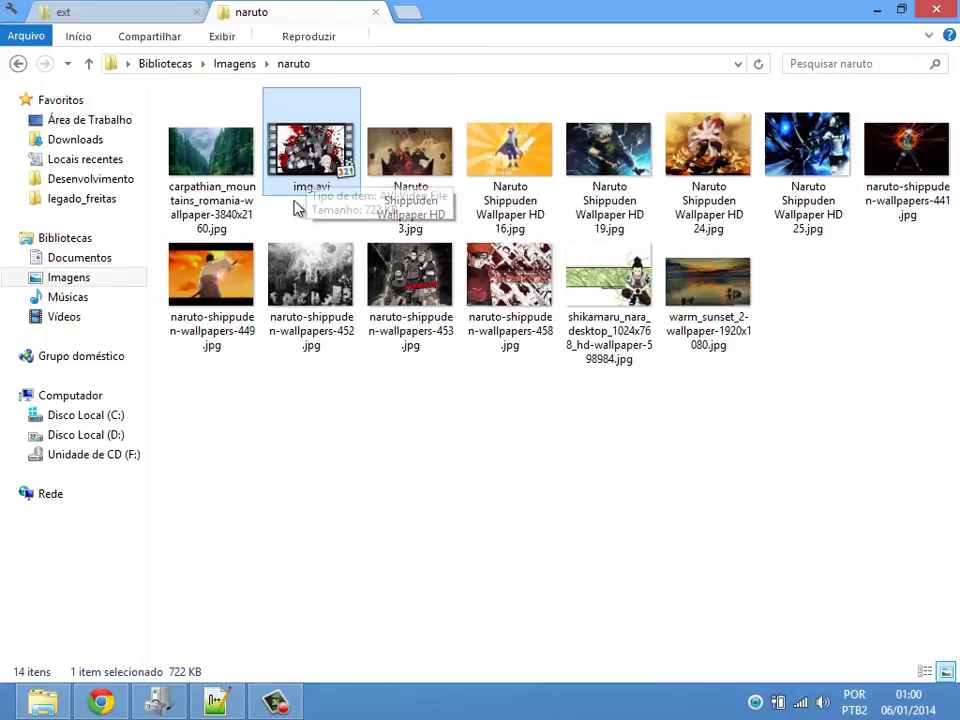
- Try to play img.avi in its default media player, then close the player
{"action": "double_click", "coordinate": [313, 160]}
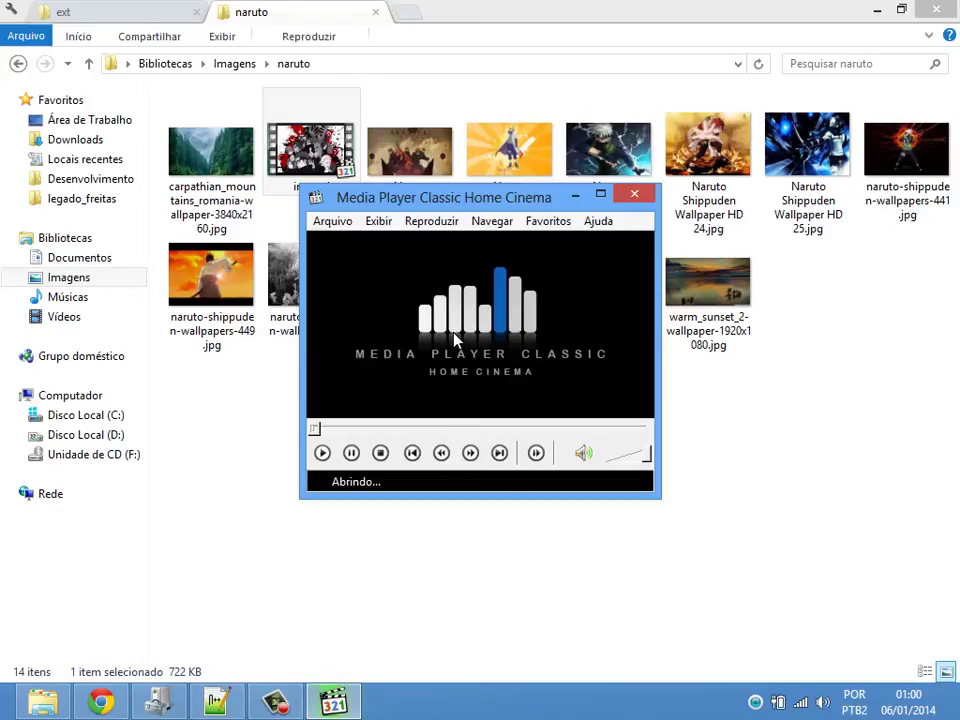
{"action": "left_click_drag", "start_coordinate": [535, 198], "coordinate": [505, 220]}
{"action": "left_click", "coordinate": [597, 220]}
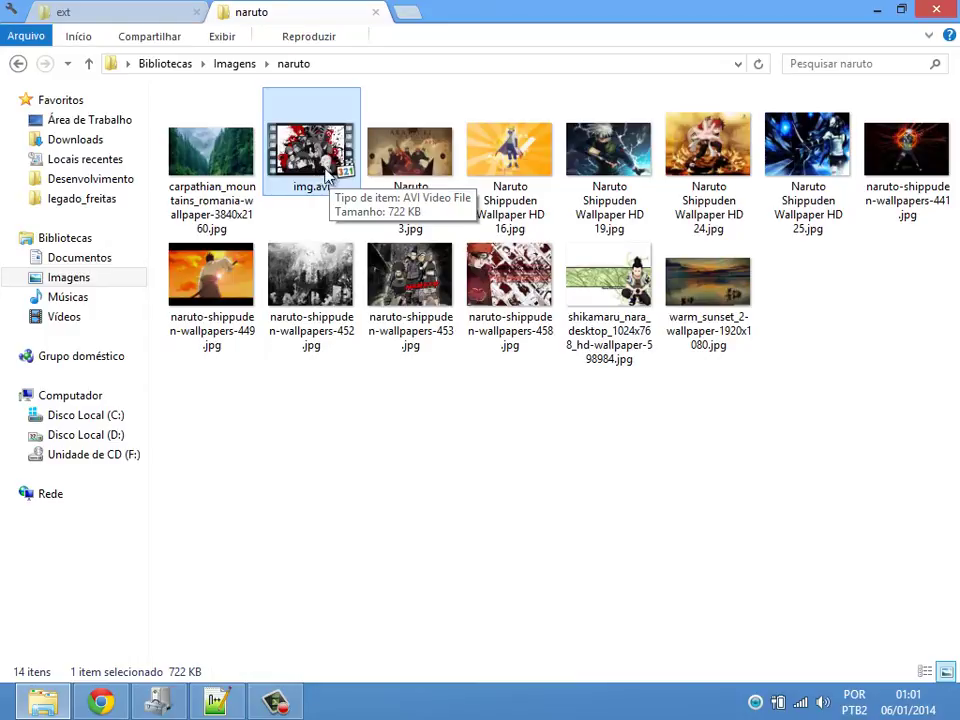
- Remove the avi extension from img.avi, leaving the name "img.", and accept the extension change
{"action": "left_click", "coordinate": [352, 148]}
{"action": "key", "text": "BackSpace"}
{"action": "key", "text": "BackSpace"}
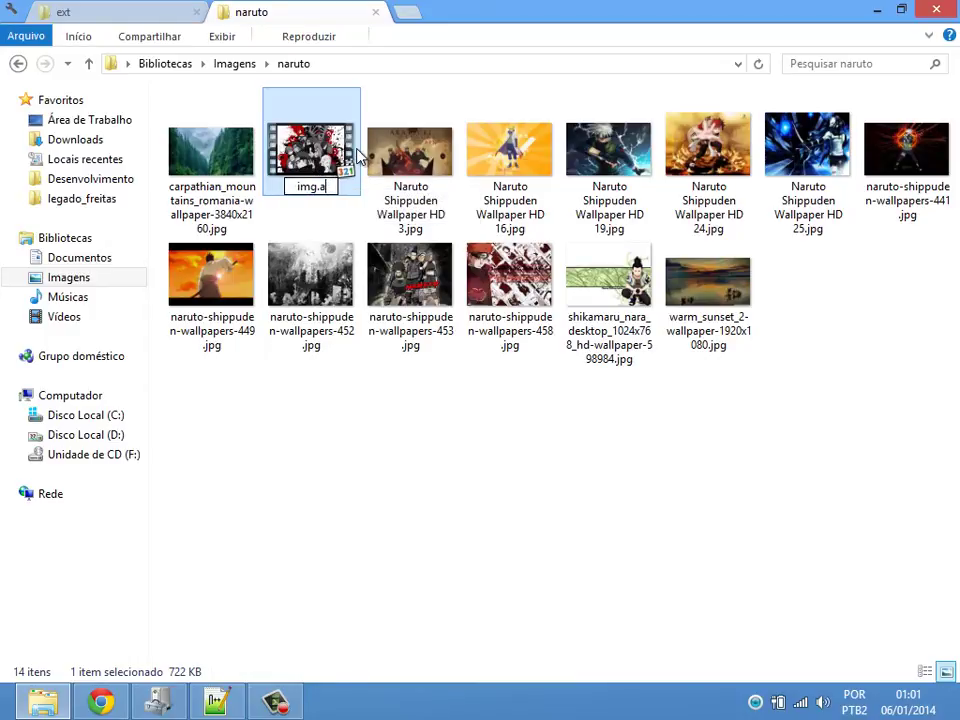
{"action": "key", "text": "BackSpace"}
{"action": "key", "text": "Return"}
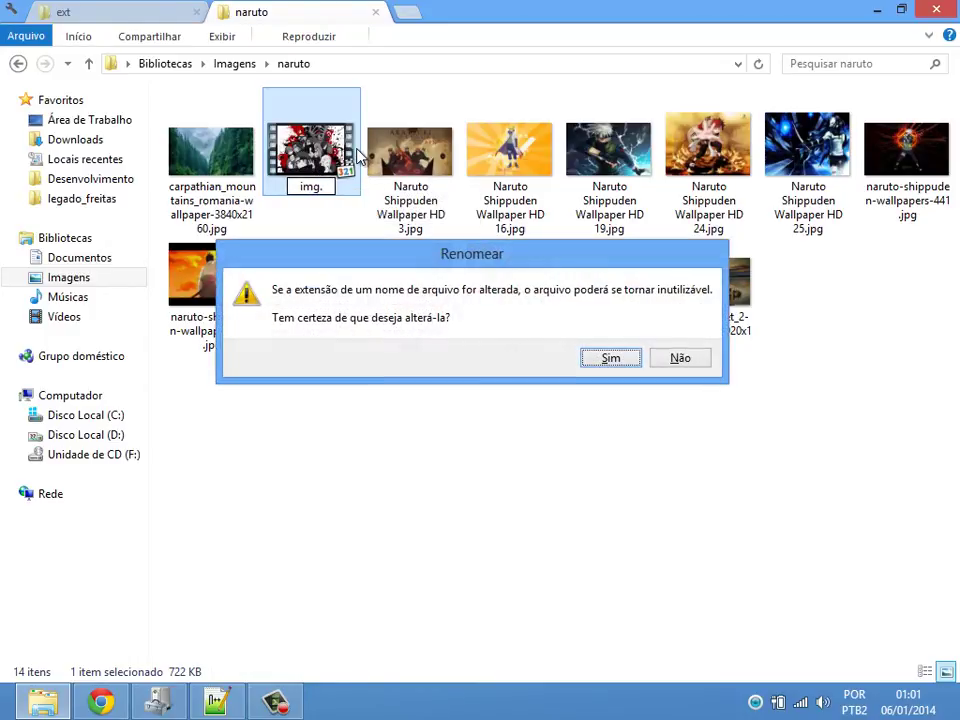
{"action": "key", "text": "Return"}
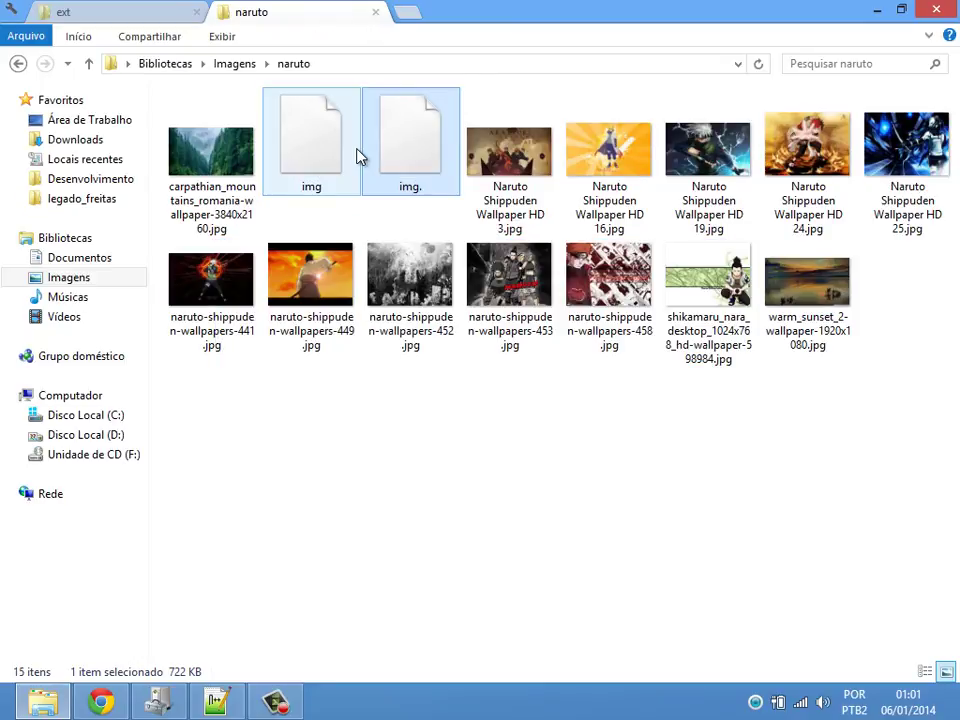
- Add the .jpg extension to the extensionless img file, naming it img.jpg
{"action": "left_click", "coordinate": [356, 152]}
{"action": "key", "text": "F2"}
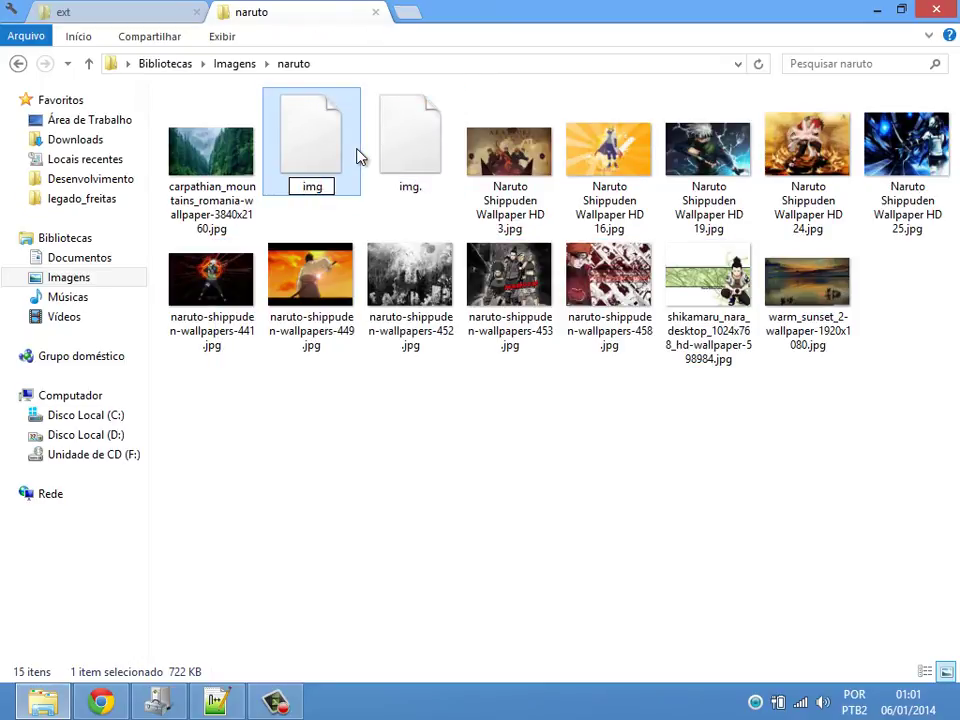
{"action": "type", "text": ".jpg"}
{"action": "key", "text": "Return"}
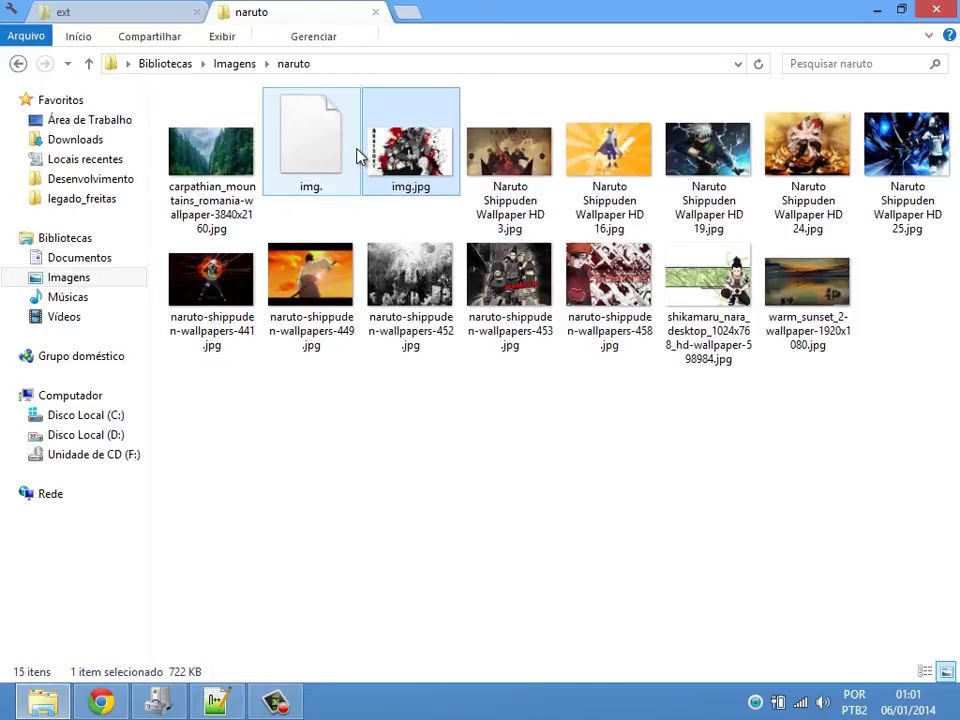
- Try to rename the leftover "img." entry as img.jpg, then cancel the operation
{"action": "key", "text": "Left"}
{"action": "key", "text": "Left"}
{"action": "key", "text": "Right"}
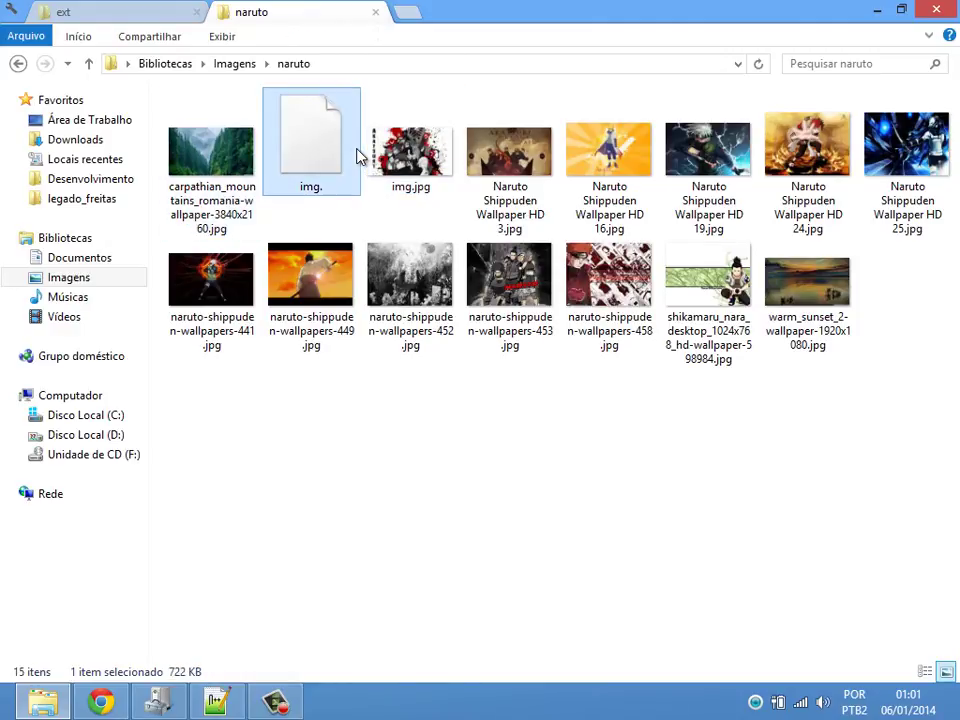
{"action": "key", "text": "F2"}
{"action": "key", "text": "End"}
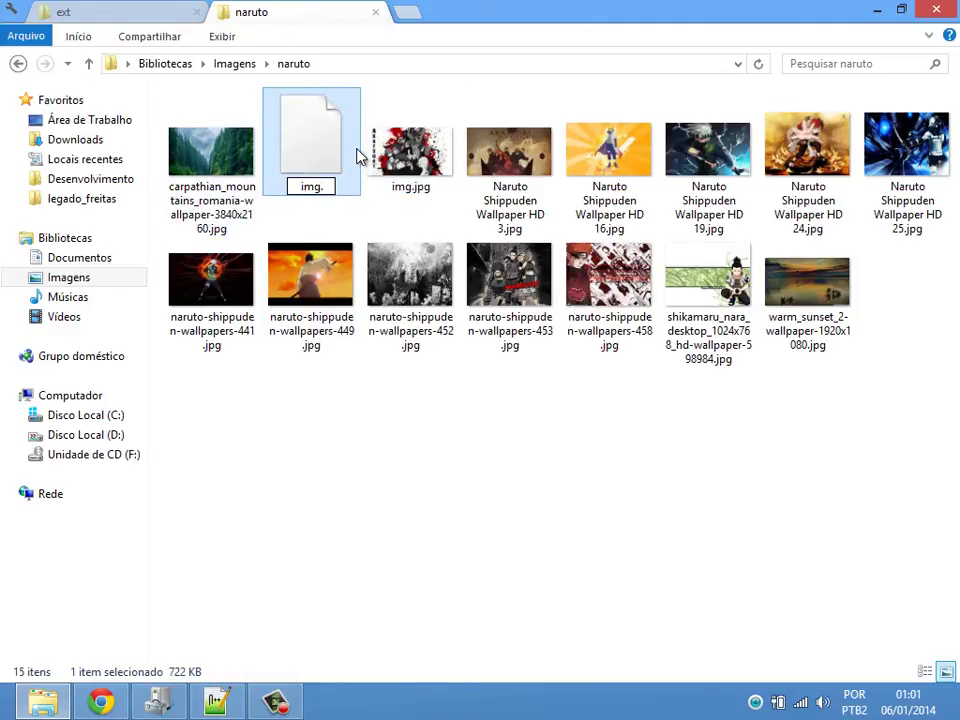
{"action": "type", "text": "jpg"}
{"action": "key", "text": "Return"}
{"action": "key", "text": "Return"}
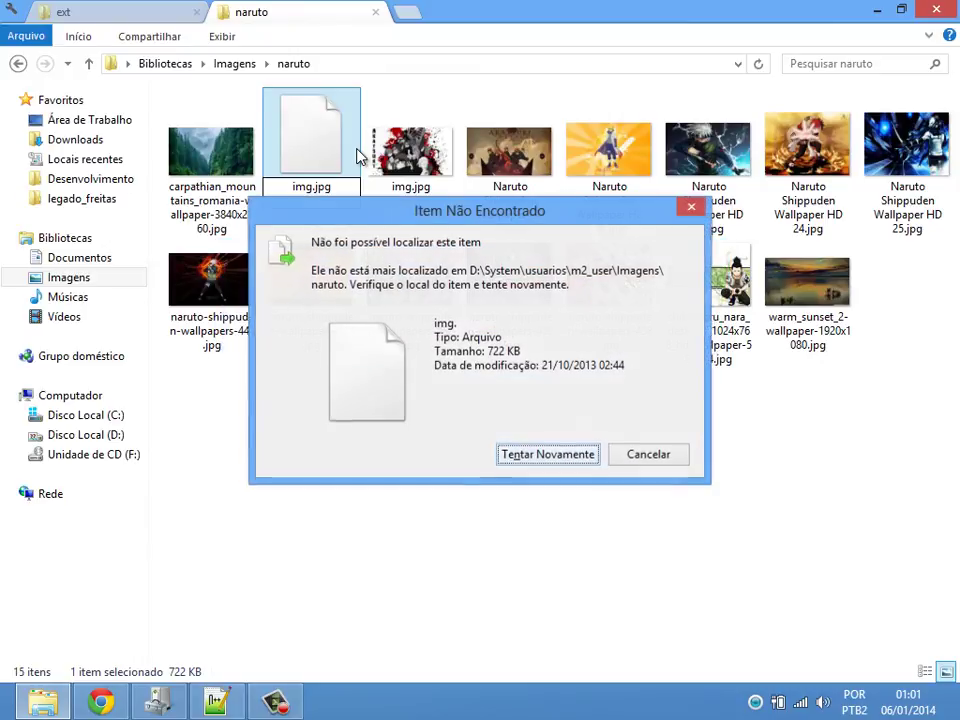
{"action": "left_click", "coordinate": [649, 459]}
- Try to rename the leftover "img." entry as imsg.jpg, then dismiss the attempt
{"action": "key", "text": "F2"}
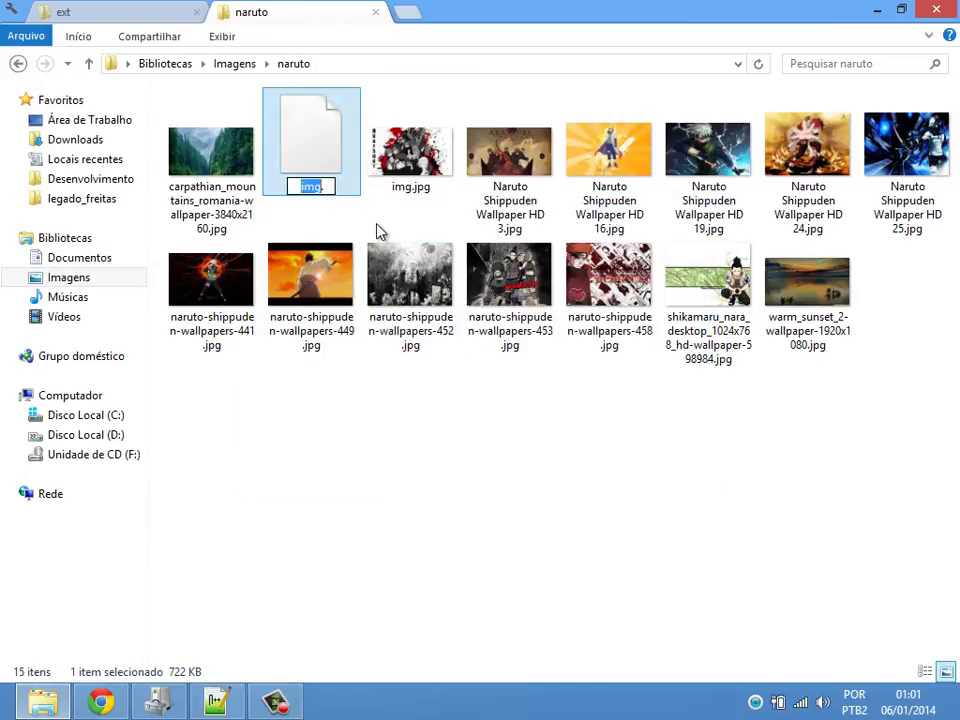
{"action": "key", "text": "Right"}
{"action": "key", "text": "Left"}
{"action": "type", "text": "s"}
{"action": "key", "text": "Right"}
{"action": "key", "text": "Right"}
{"action": "type", "text": "img"}
{"action": "key", "text": "BackSpace"}
{"action": "key", "text": "BackSpace"}
{"action": "key", "text": "BackSpace"}
{"action": "type", "text": "jpg"}
{"action": "key", "text": "Return"}
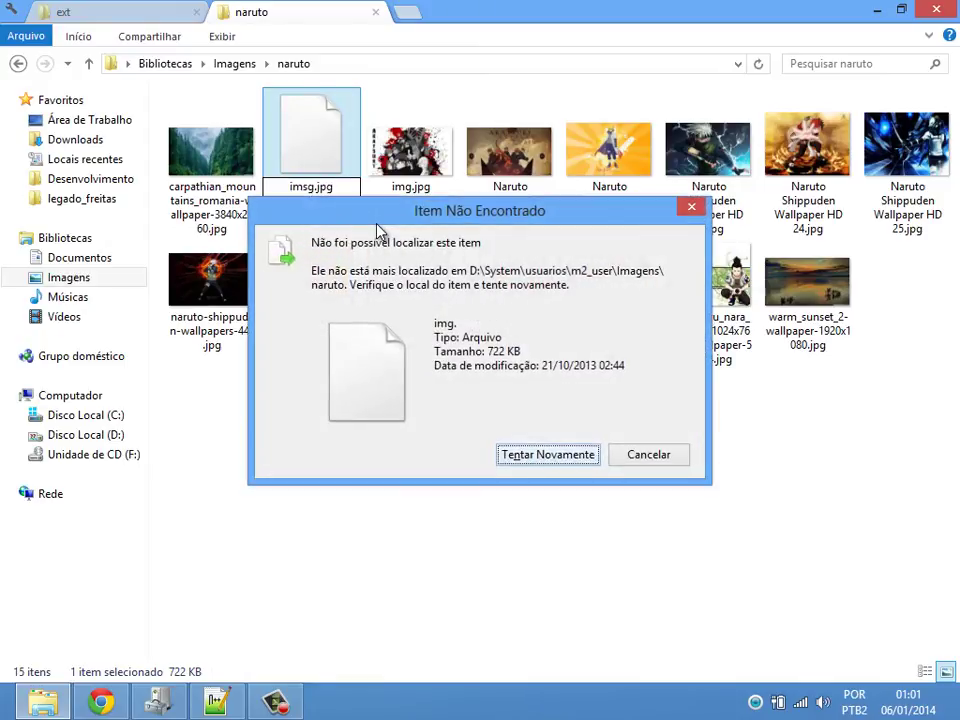
{"action": "key", "text": "Escape"}
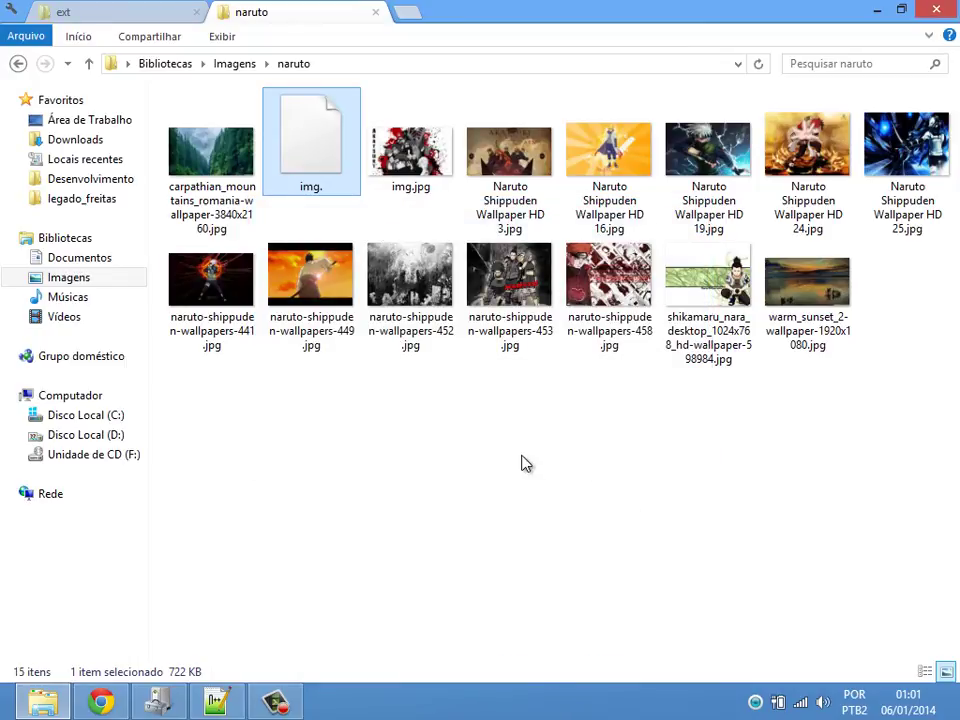
- Delete the leftover "img." entry, then open img.jpg to check the picture and close the viewer
{"action": "key", "text": "Delete"}
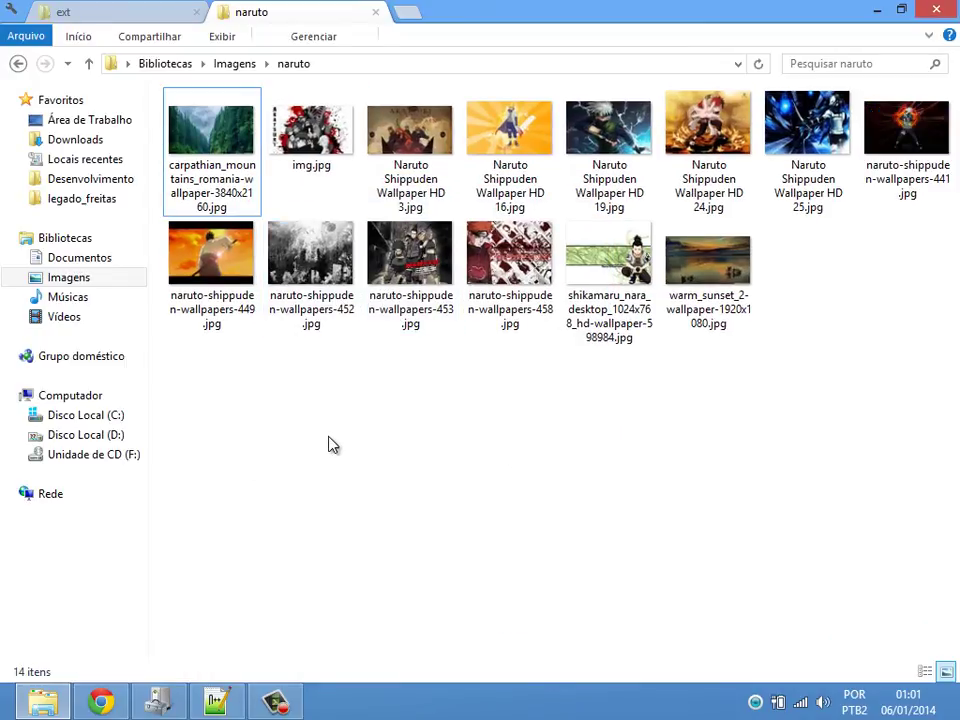
{"action": "left_click", "coordinate": [296, 124]}
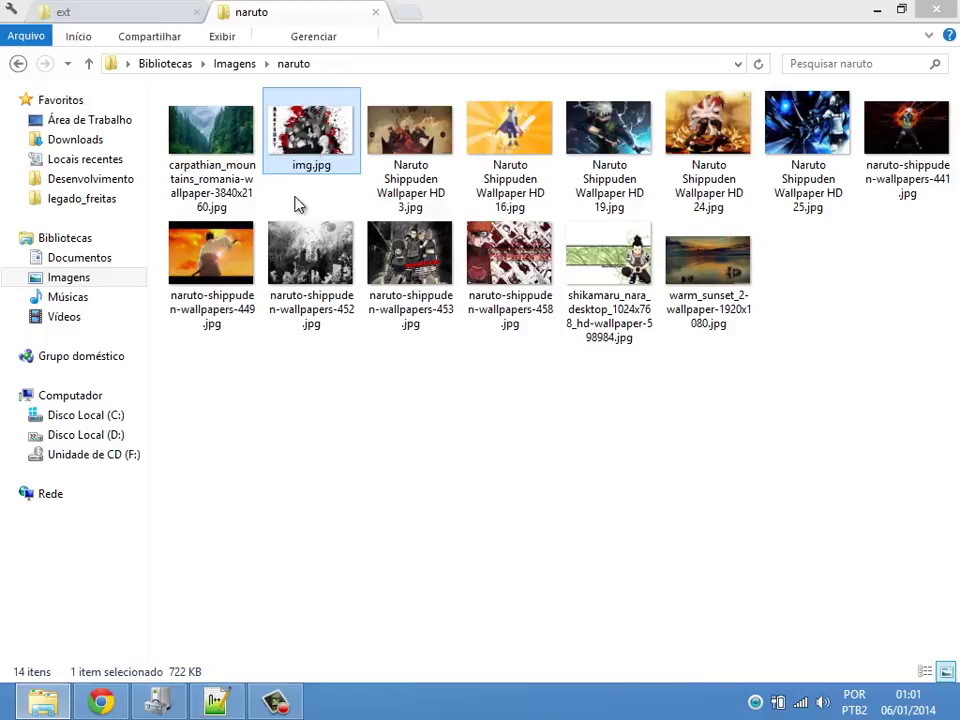
{"action": "double_click", "coordinate": [309, 158]}
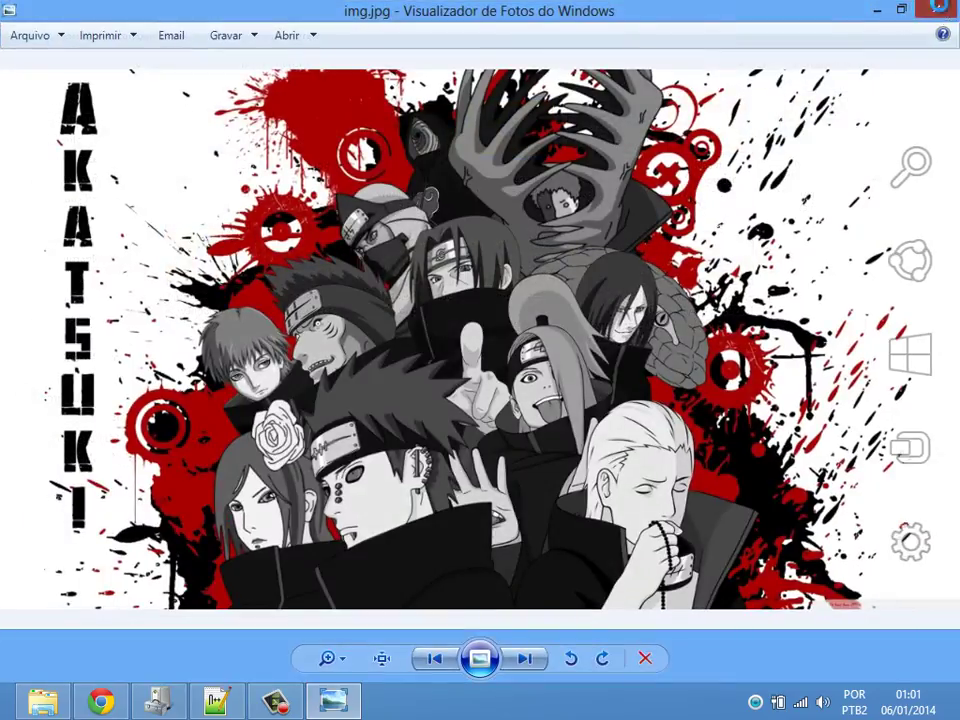
{"action": "left_click", "coordinate": [945, 9]}
- Change the extension of img.jpg to png, then open the image to check it and close the viewer
{"action": "key", "text": "F2"}
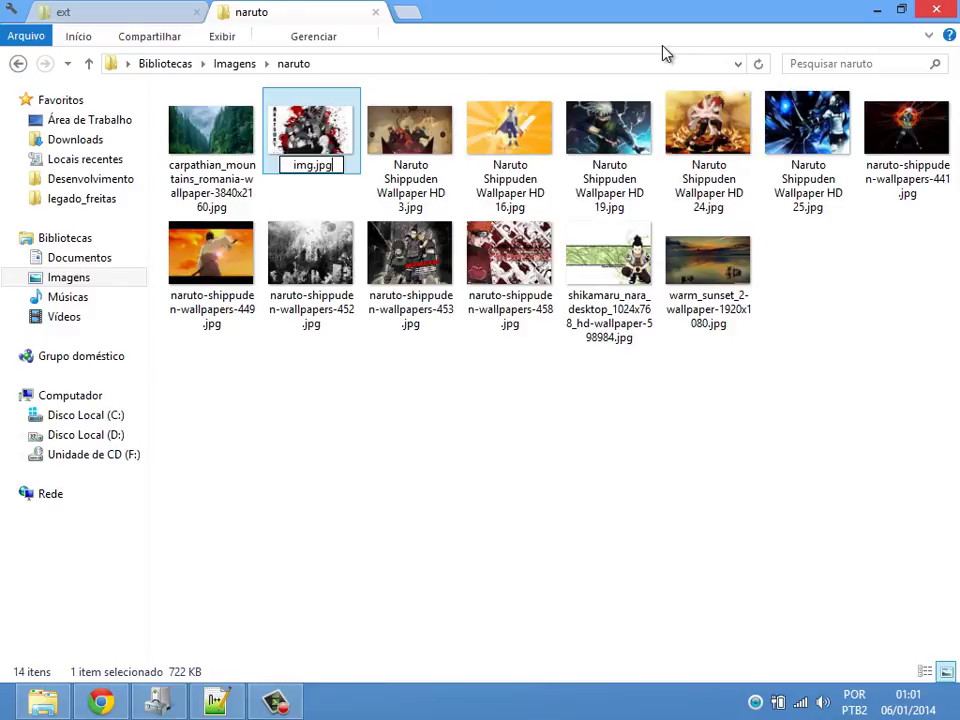
{"action": "key", "text": "BackSpace"}
{"action": "key", "text": "BackSpace"}
{"action": "key", "text": "BackSpace"}
{"action": "type", "text": "png"}
{"action": "key", "text": "Return"}
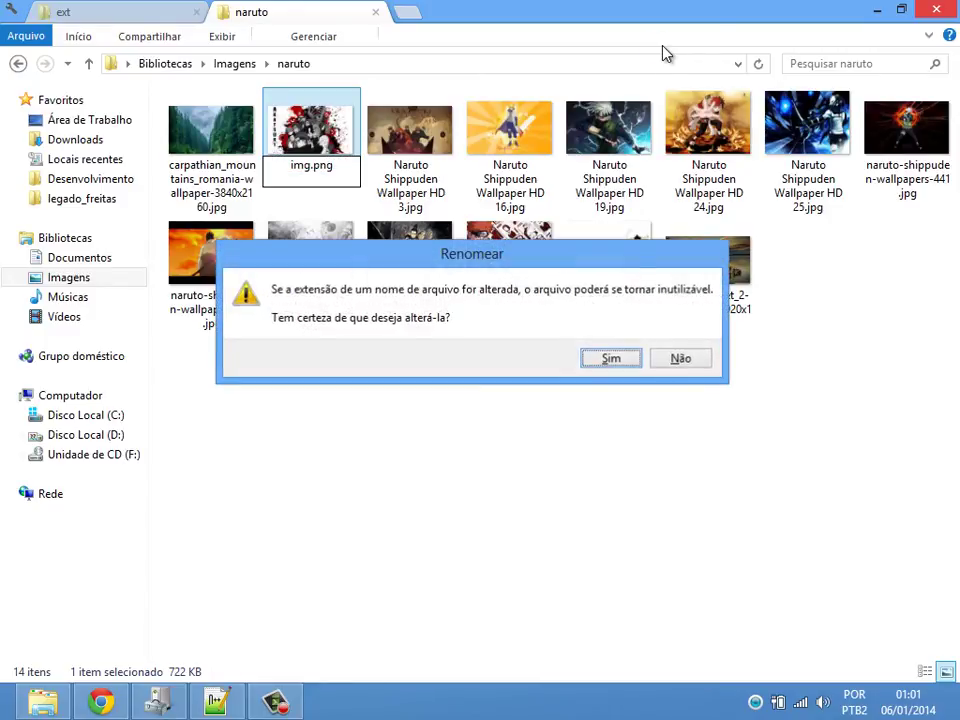
{"action": "key", "text": "Return"}
{"action": "key", "text": "Return"}
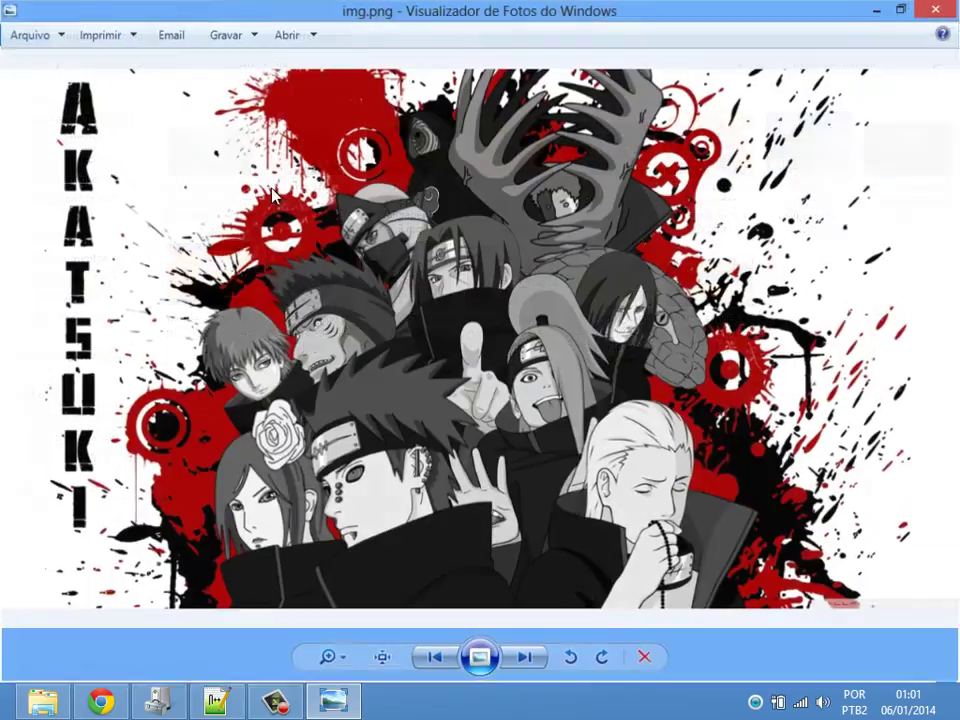
{"action": "left_click", "coordinate": [936, 9]}
- Change the extension of img.png back to jpg and accept the extension change
{"action": "key", "text": "F2"}
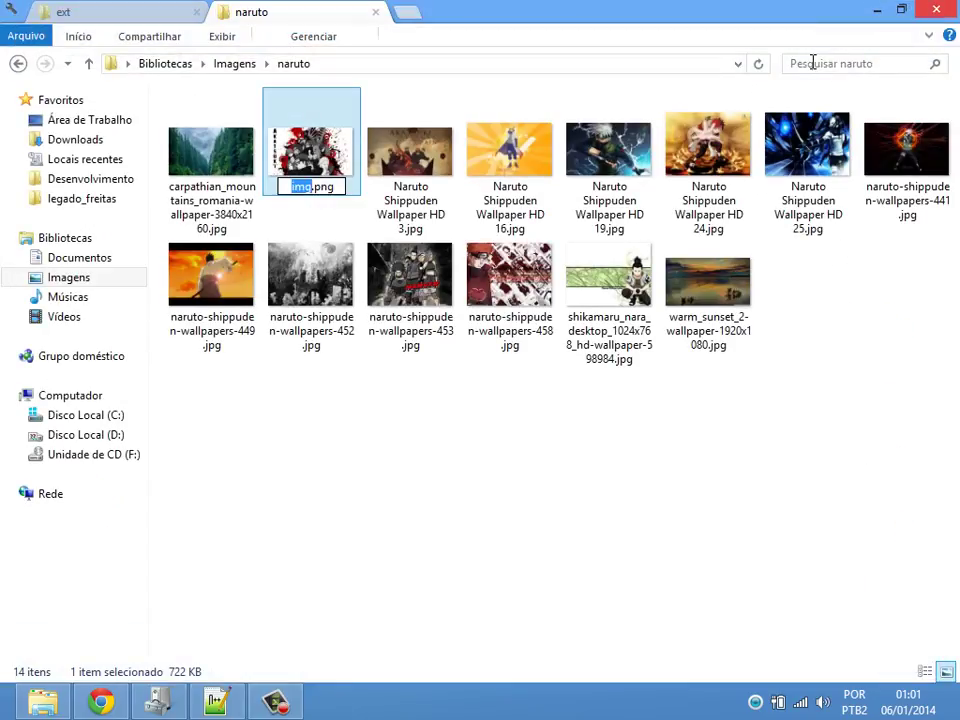
{"action": "key", "text": "End"}
{"action": "key", "text": "BackSpace"}
{"action": "key", "text": "BackSpace"}
{"action": "key", "text": "BackSpace"}
{"action": "type", "text": "jpg"}
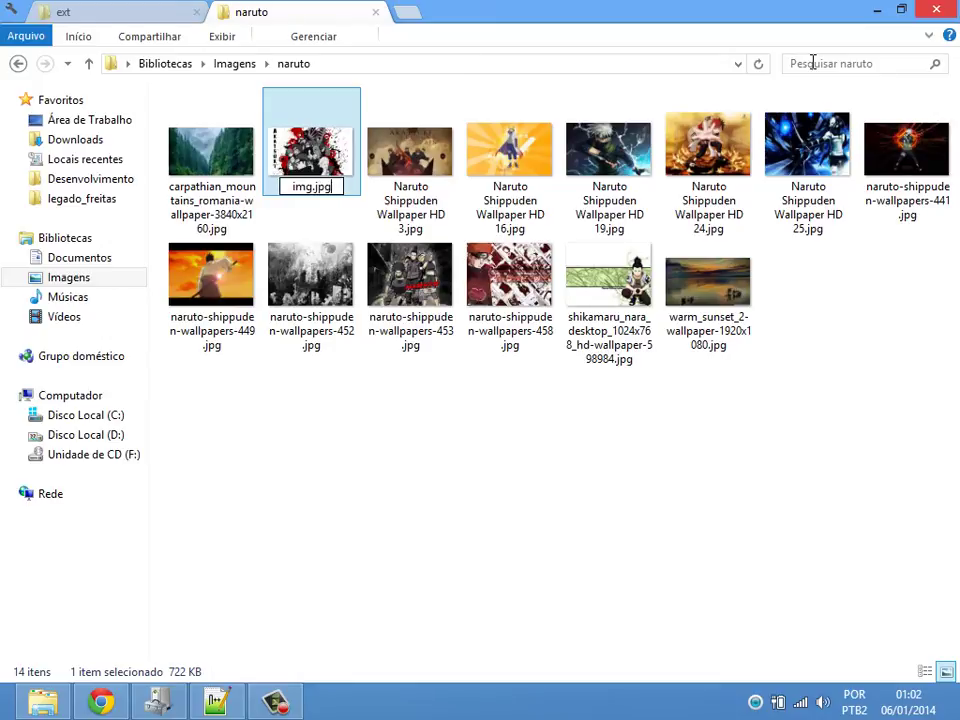
{"action": "key", "text": "Return"}
{"action": "key", "text": "Return"}
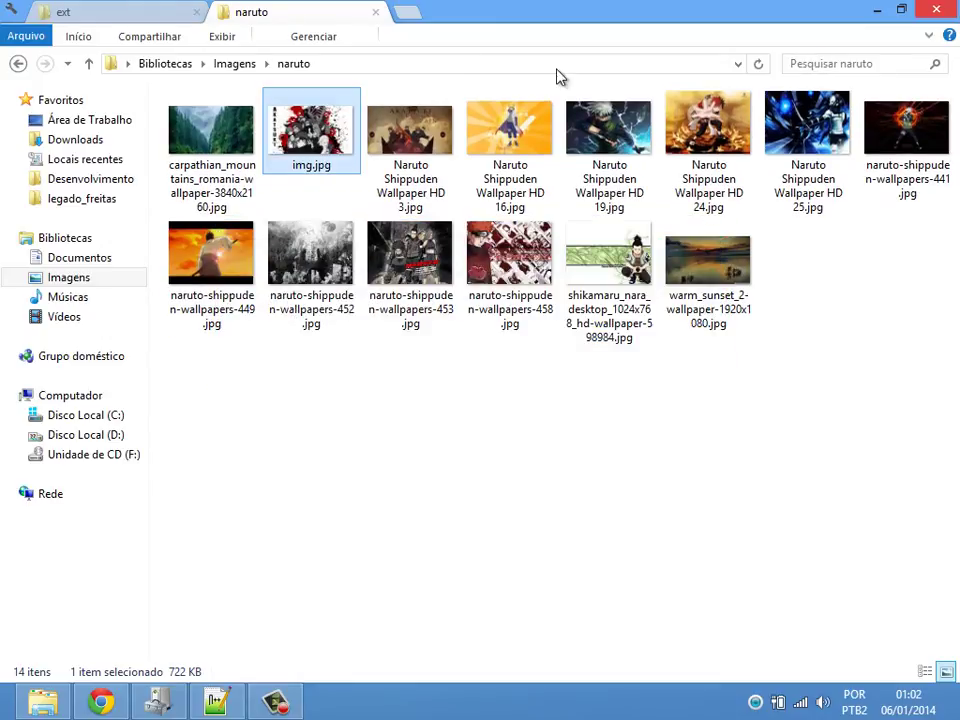
{"action": "left_click", "coordinate": [395, 140]}
{"action": "left_click", "coordinate": [313, 133]}
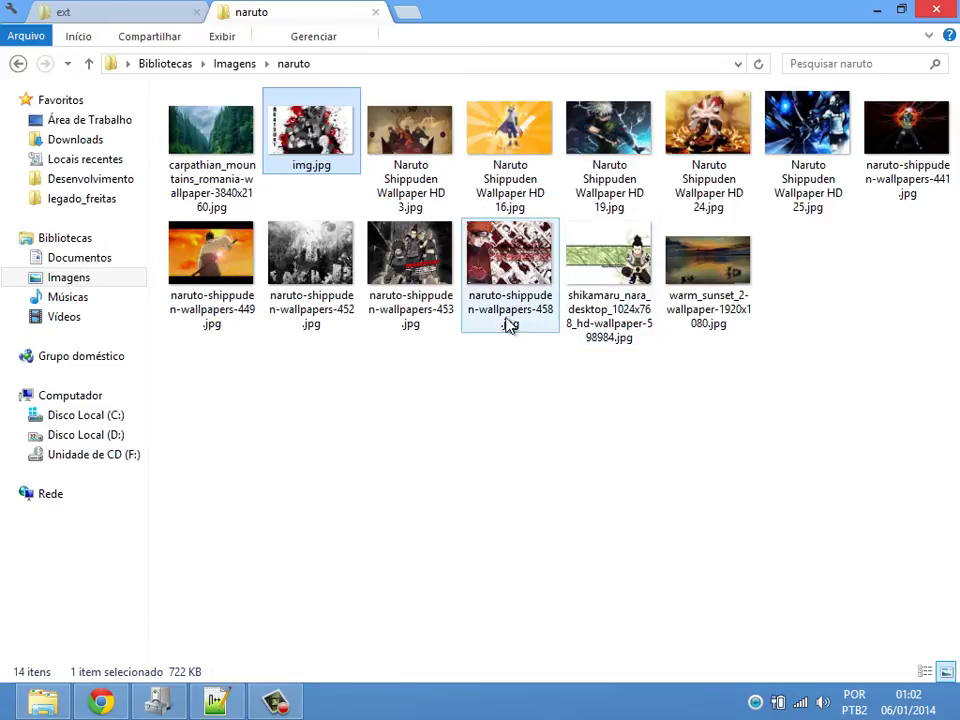
{"action": "left_click", "coordinate": [473, 712]}
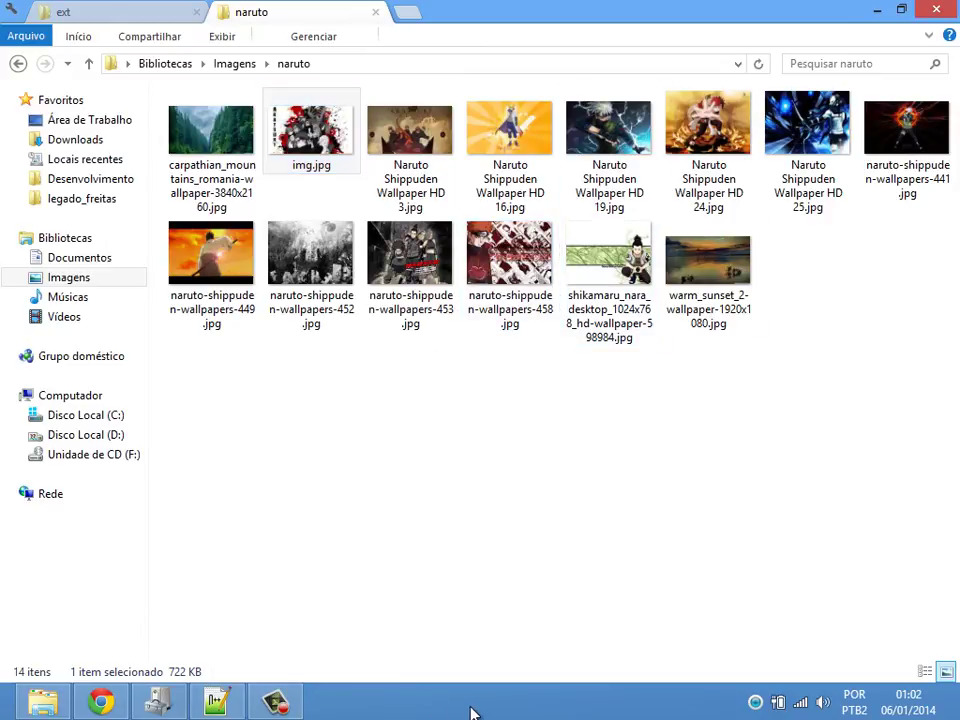
{"action": "left_click", "coordinate": [320, 150]}
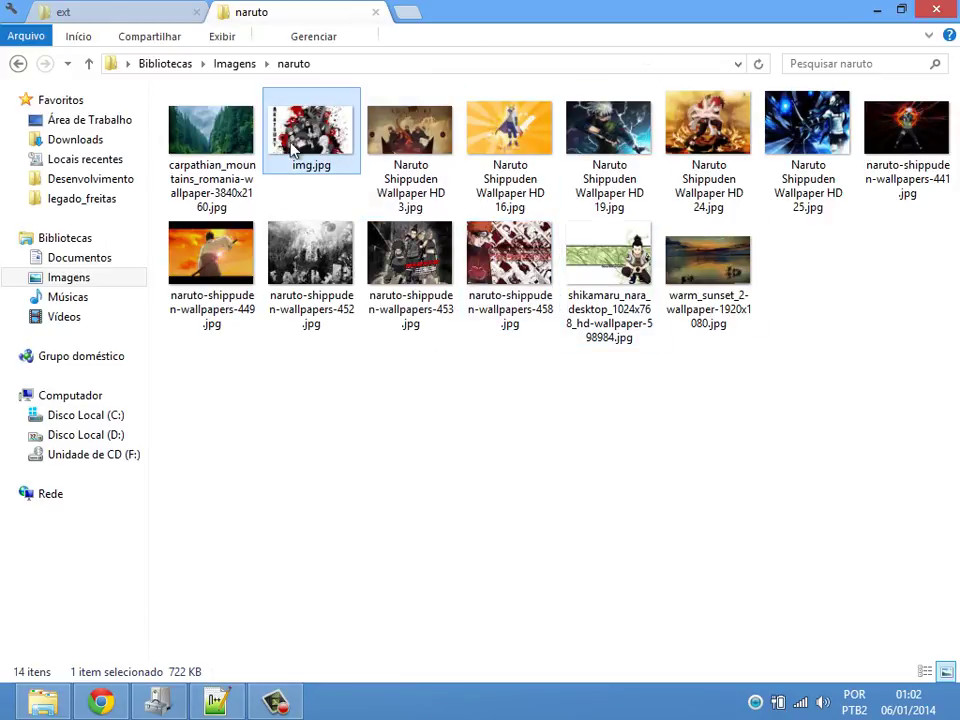
- Return to the ext folder and rename arquivo.mp3 as arquivo.txt, accepting the extension change
{"action": "left_click", "coordinate": [80, 8]}
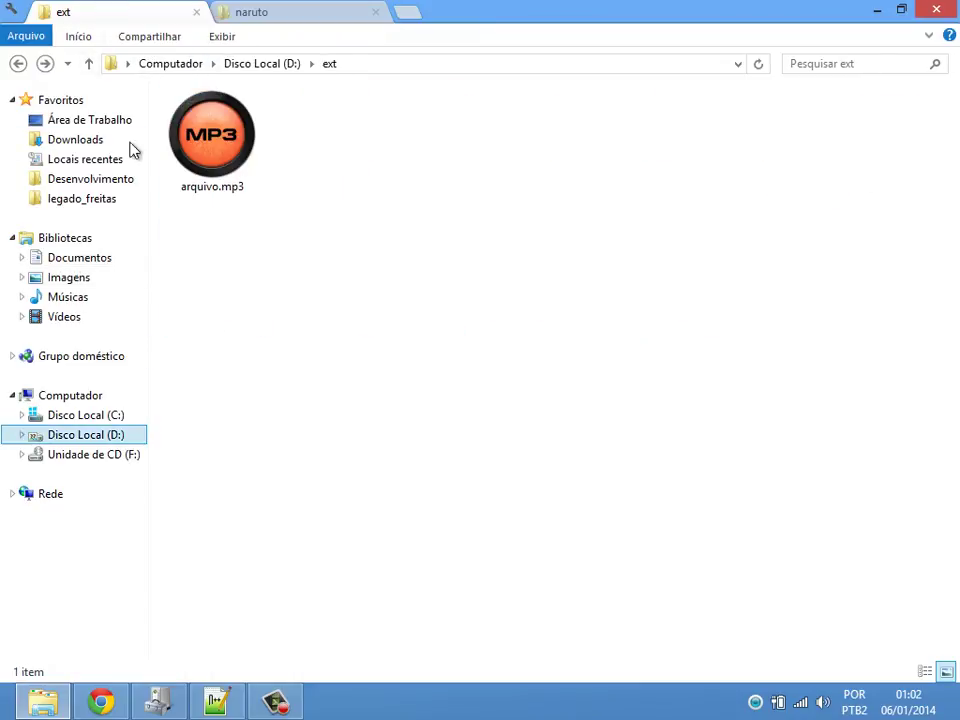
{"action": "left_click", "coordinate": [226, 117]}
{"action": "key", "text": "F2"}
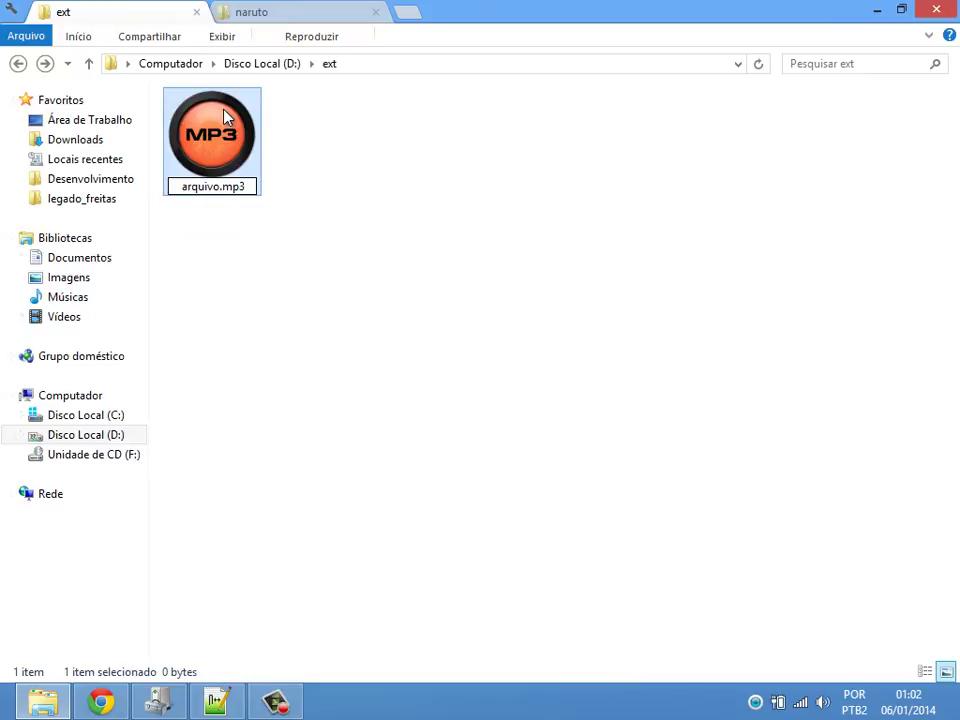
{"action": "key", "text": "End"}
{"action": "key", "text": "BackSpace"}
{"action": "key", "text": "BackSpace"}
{"action": "key", "text": "BackSpace"}
{"action": "type", "text": "txt"}
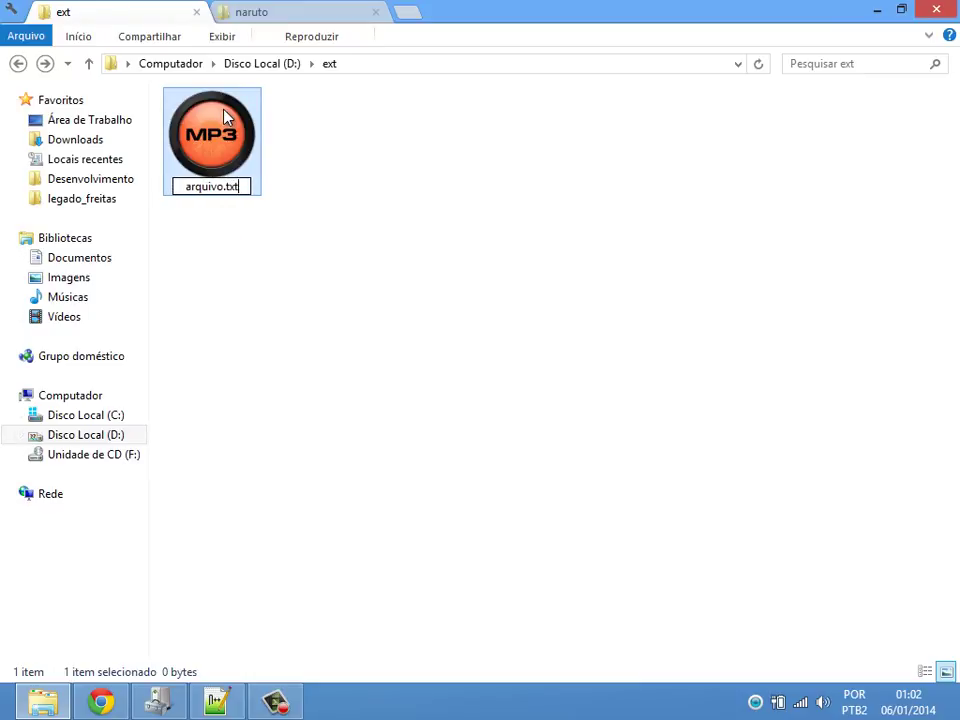
{"action": "key", "text": "Return"}
{"action": "key", "text": "Return"}
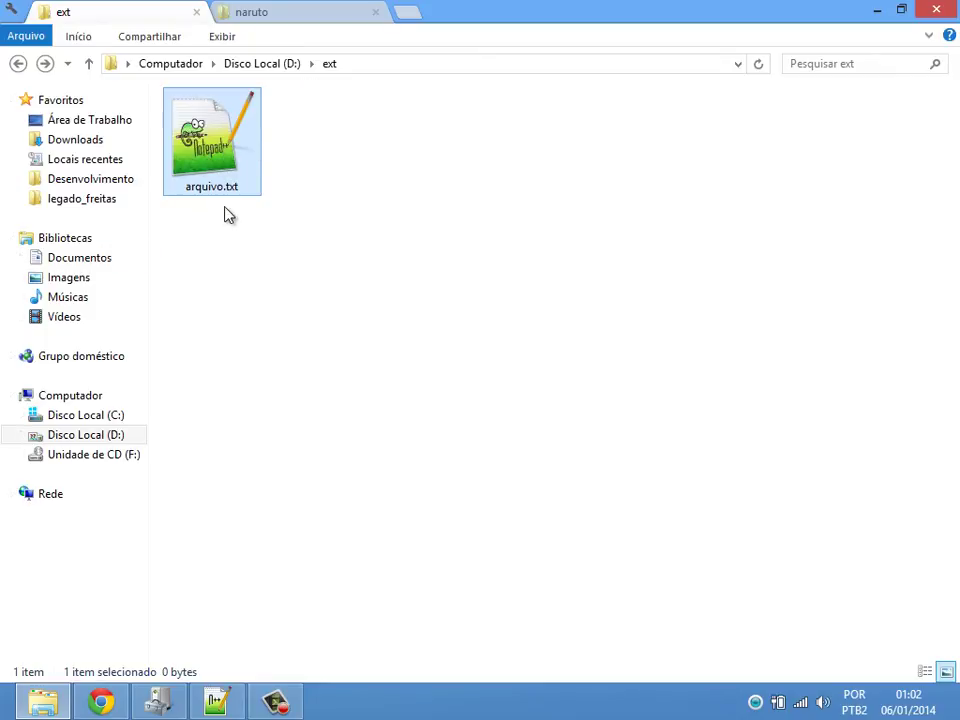
{"action": "left_click", "coordinate": [343, 163]}
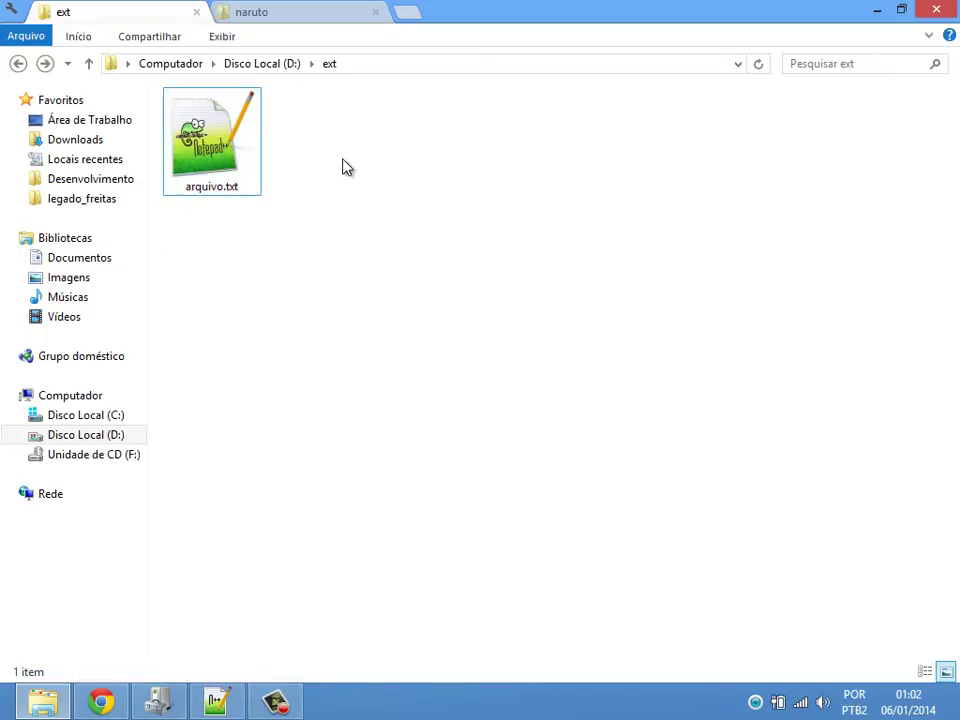
{"action": "left_click_drag", "start_coordinate": [359, 126], "coordinate": [171, 251]}
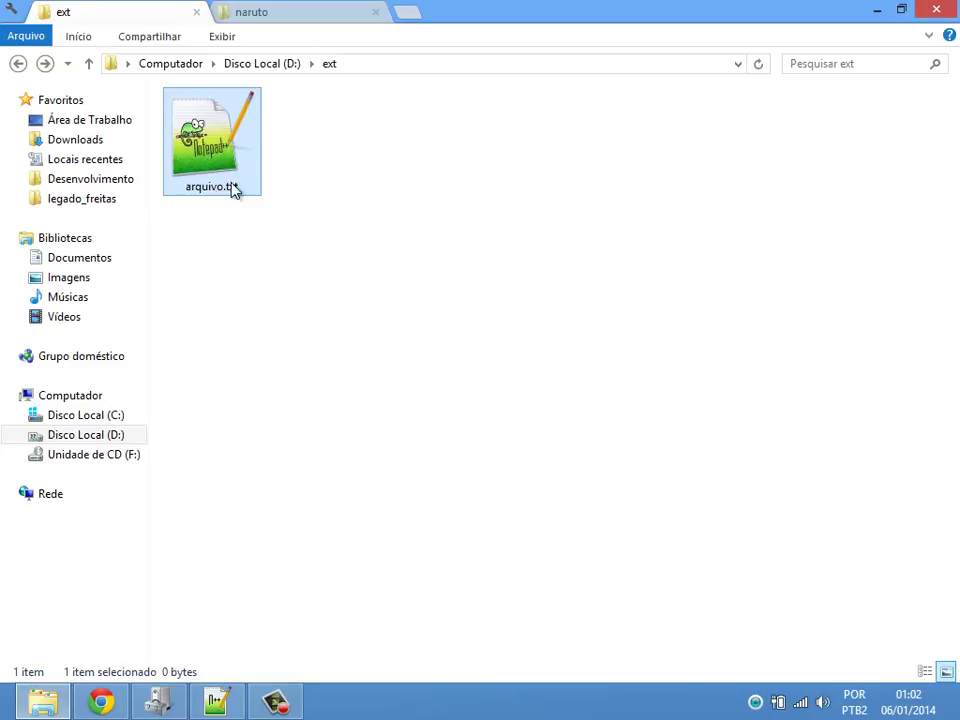
{"action": "left_click", "coordinate": [202, 150]}
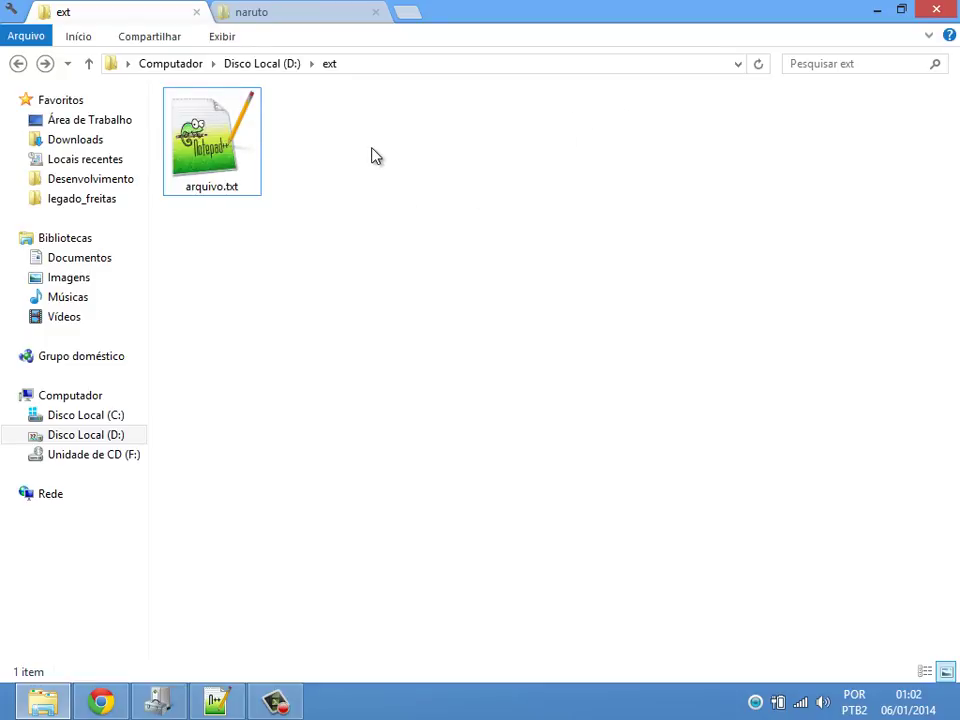
{"action": "left_click_drag", "start_coordinate": [340, 135], "coordinate": [205, 180]}
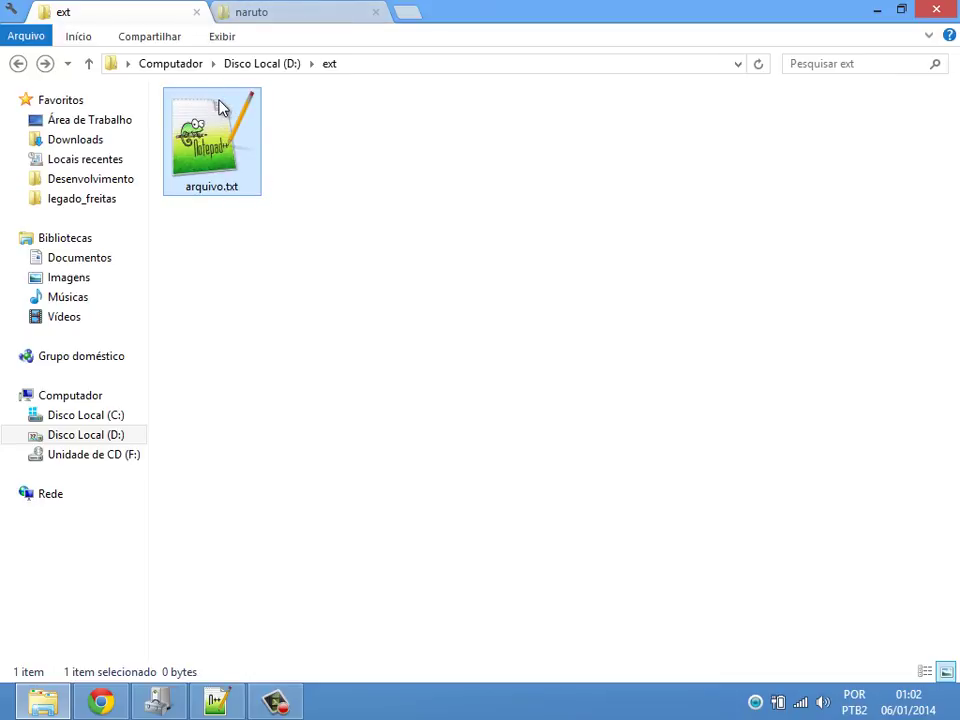
{"action": "left_click", "coordinate": [274, 8]}
{"action": "left_click", "coordinate": [185, 12]}
{"action": "left_click", "coordinate": [362, 298]}
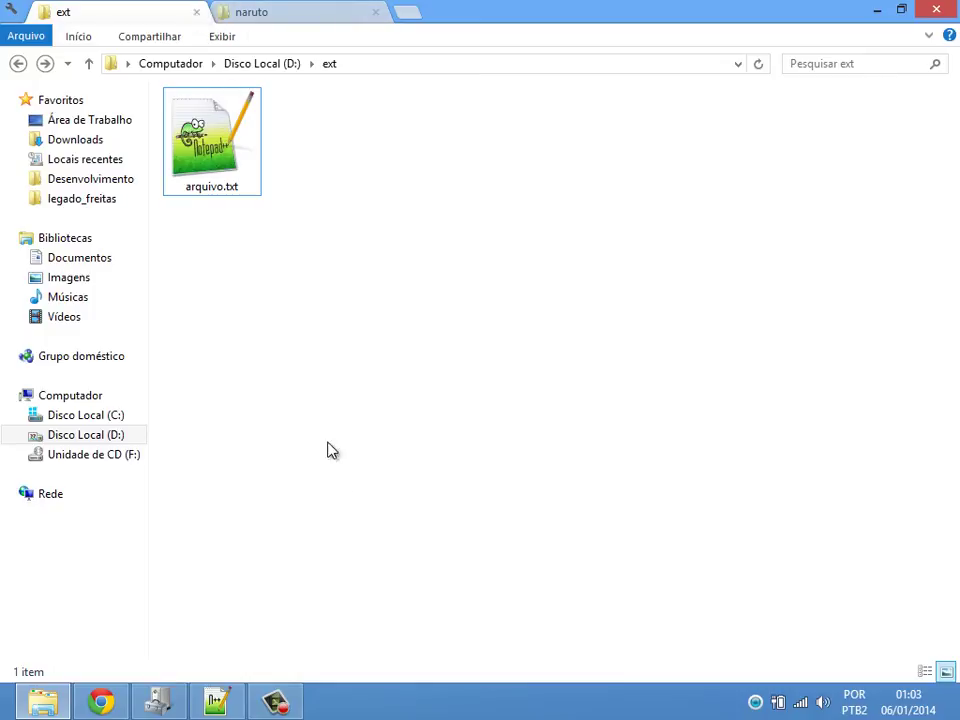
{"action": "left_click", "coordinate": [223, 165]}
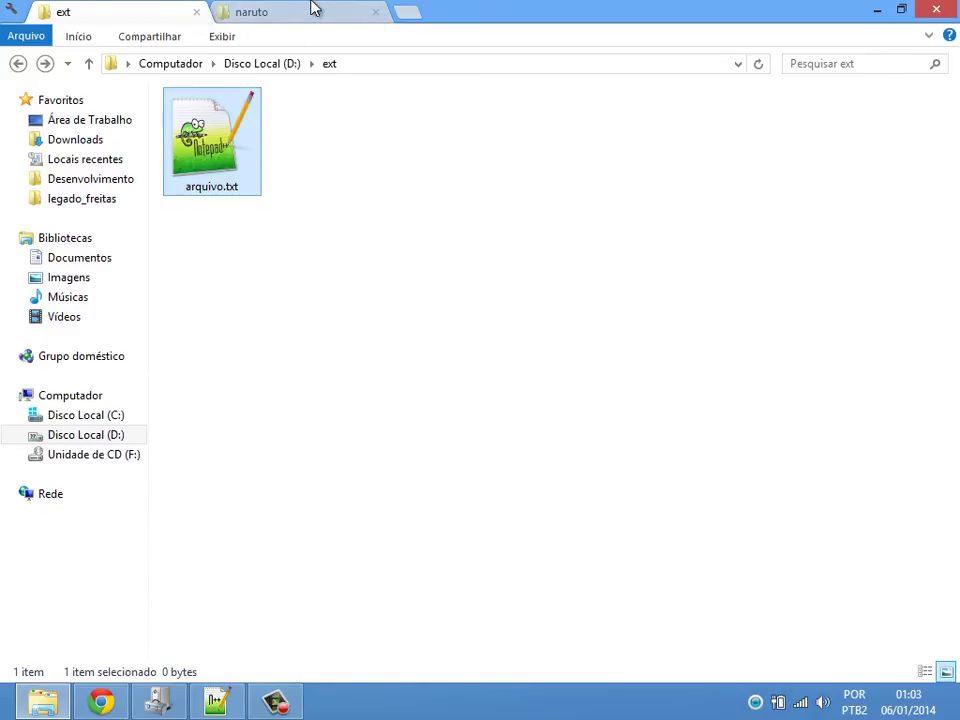
{"action": "left_click", "coordinate": [474, 257]}
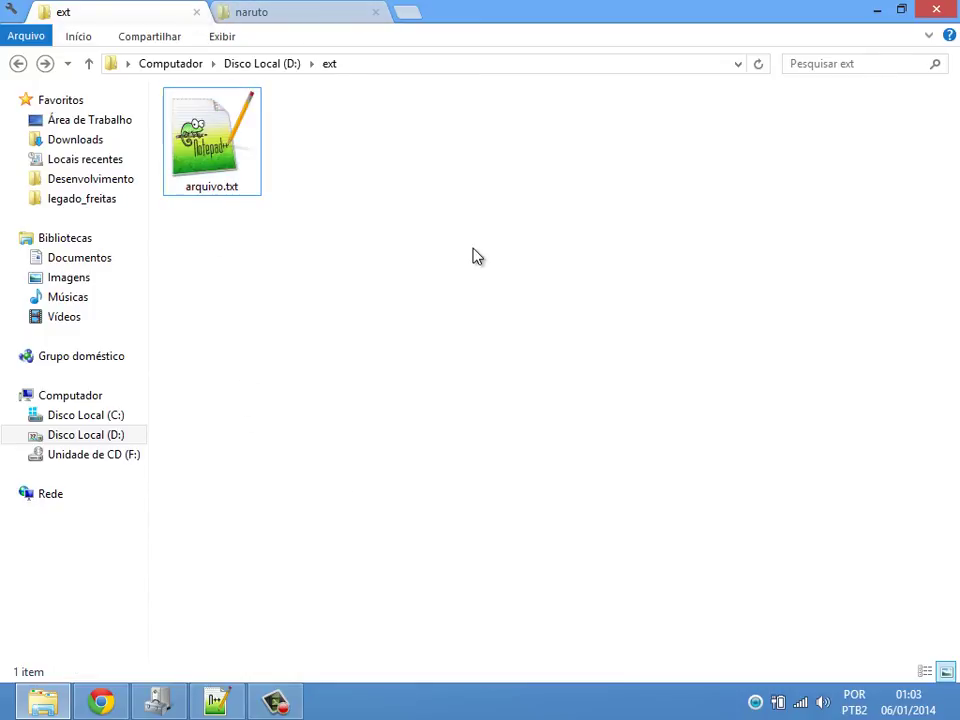